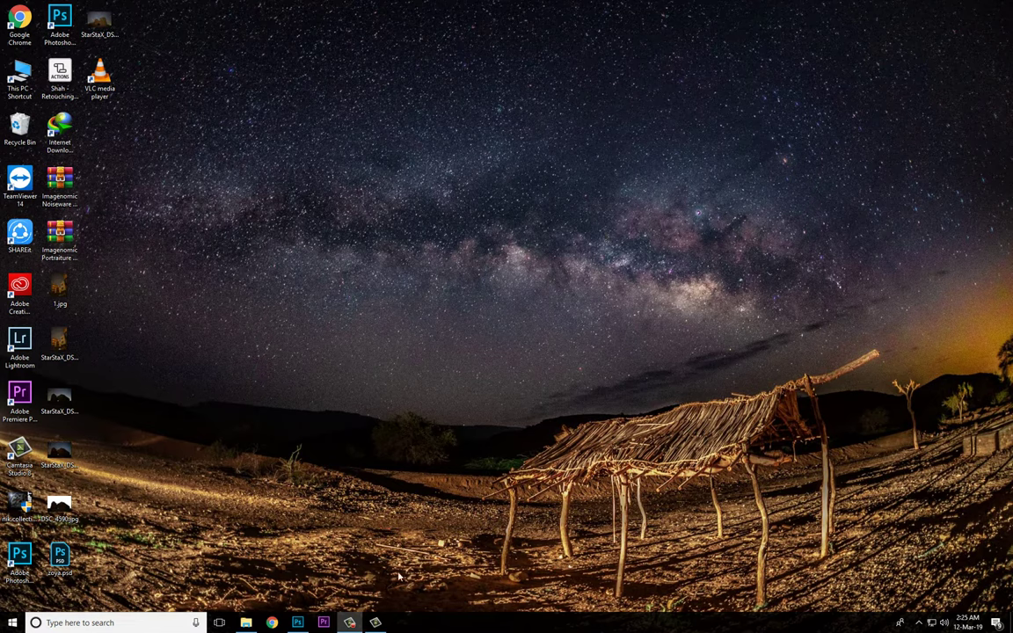
Step: Drag DSC_1383.NEF from the 2nd trip folder onto Photoshop to open it in Camera Raw
left_click(297, 623)
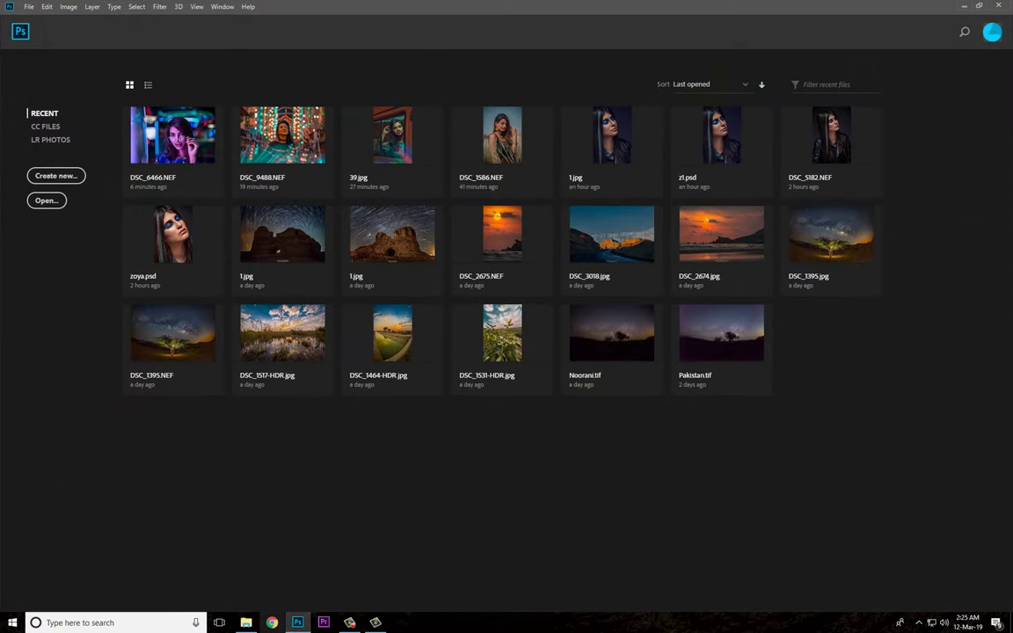
left_click(964, 6)
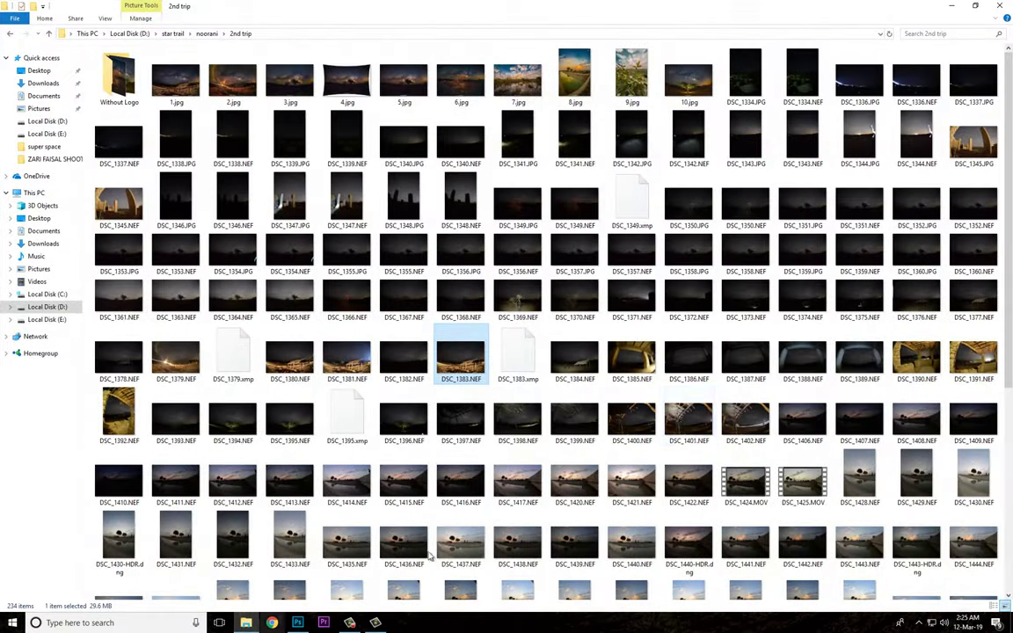
left_click(246, 623)
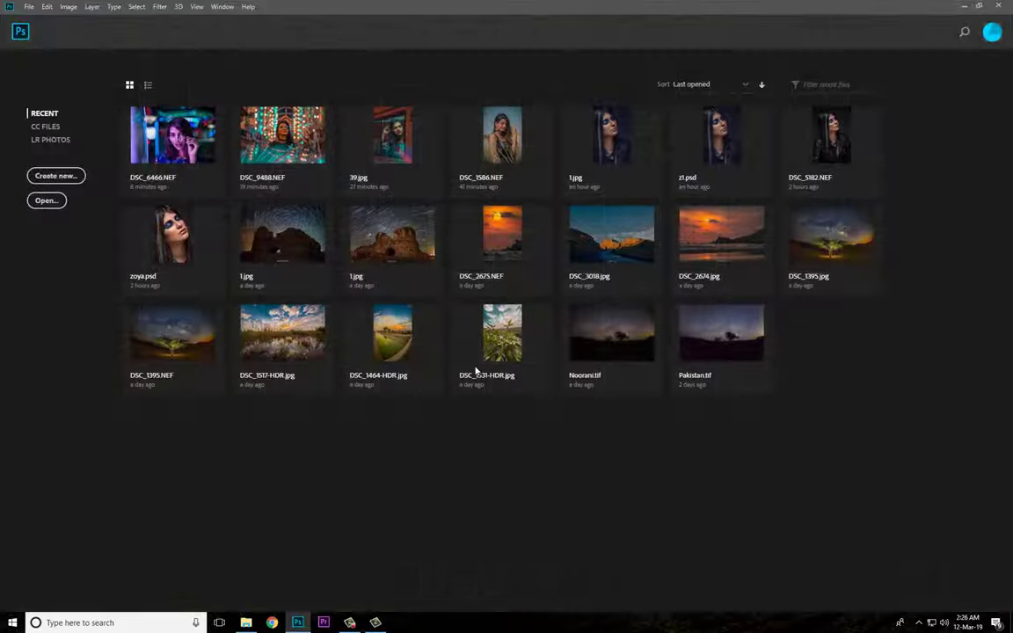
left_click_drag(383, 486, 506, 287)
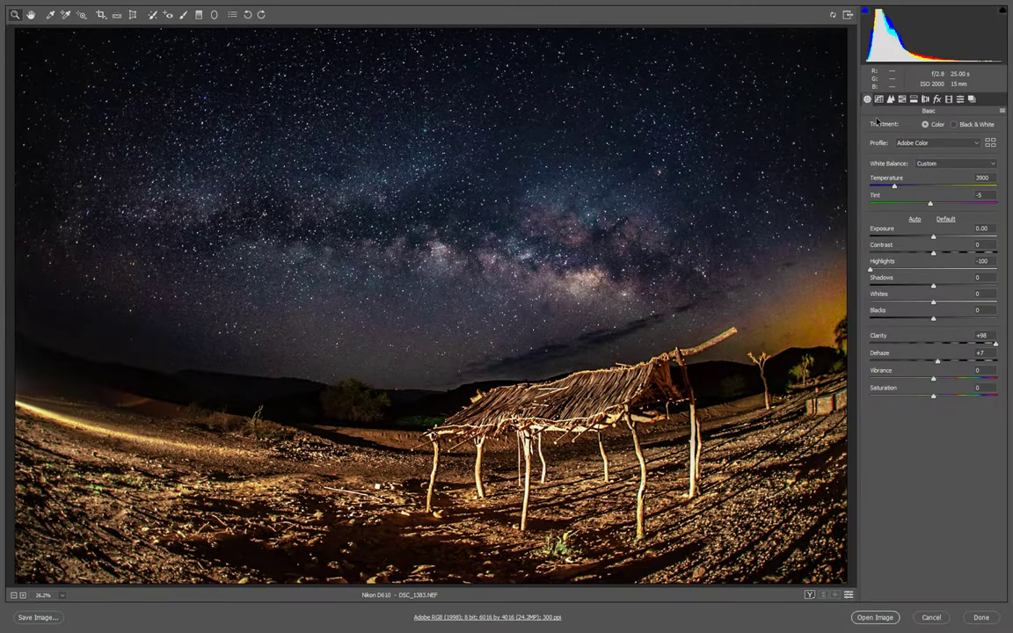
Step: Apply Reset Camera Raw Defaults to the photo and close Camera Raw
left_click(1002, 112)
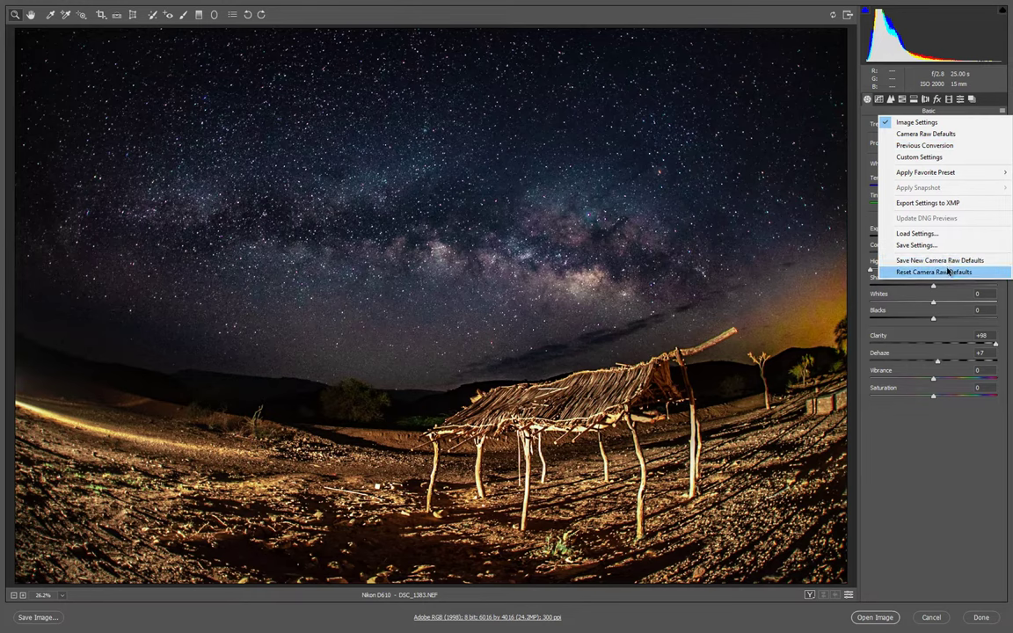
left_click(949, 272)
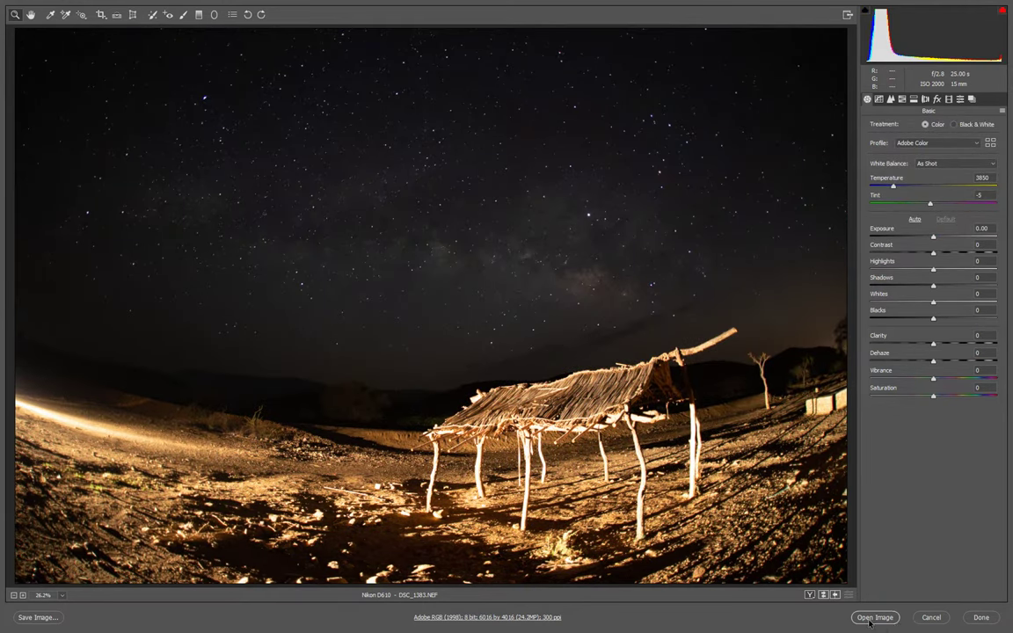
left_click(981, 618)
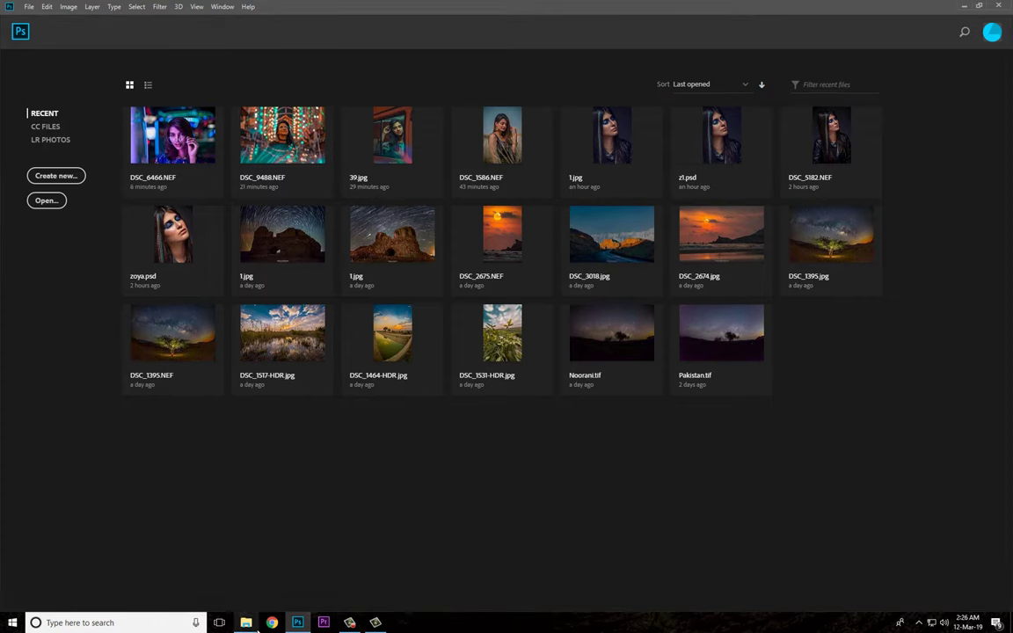
Step: Reopen DSC_1383.NEF in Camera Raw by dragging it from Explorer onto Photoshop
left_click(246, 622)
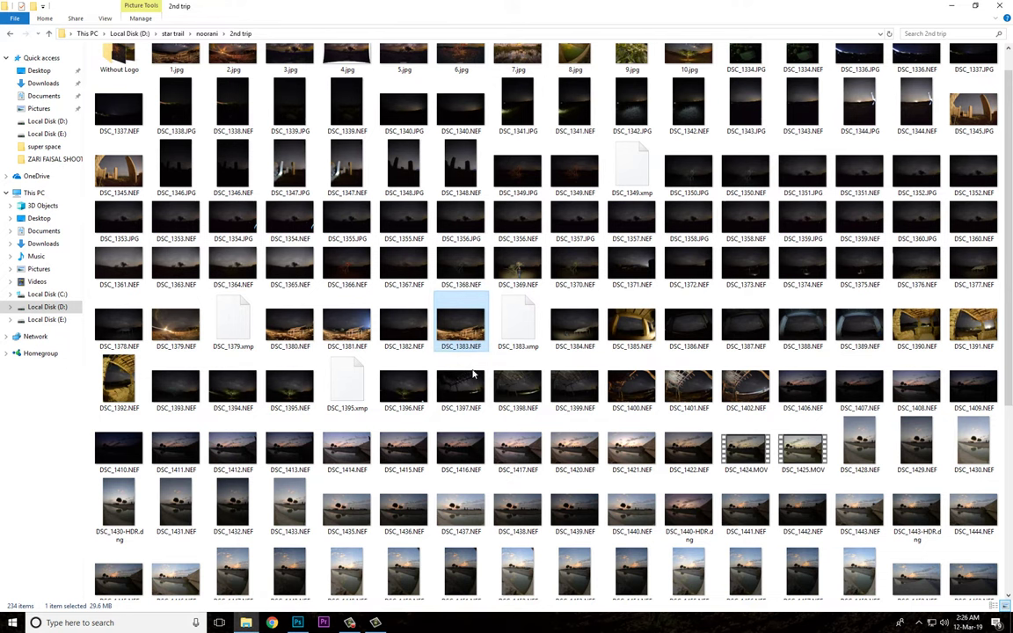
scroll(299, 536, "down", 1)
left_click(299, 621)
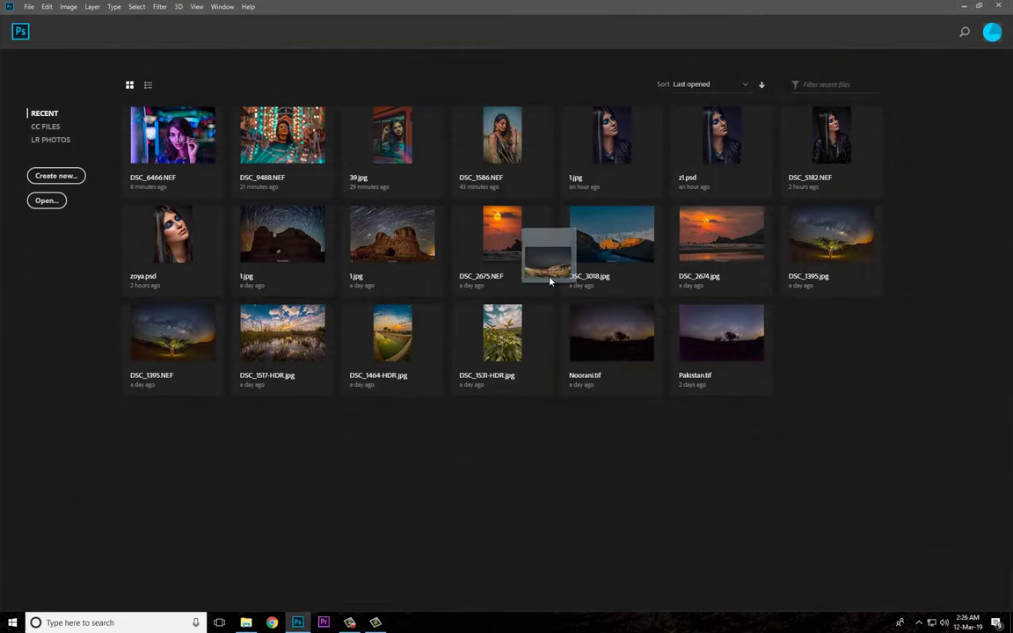
left_click_drag(299, 616, 523, 273)
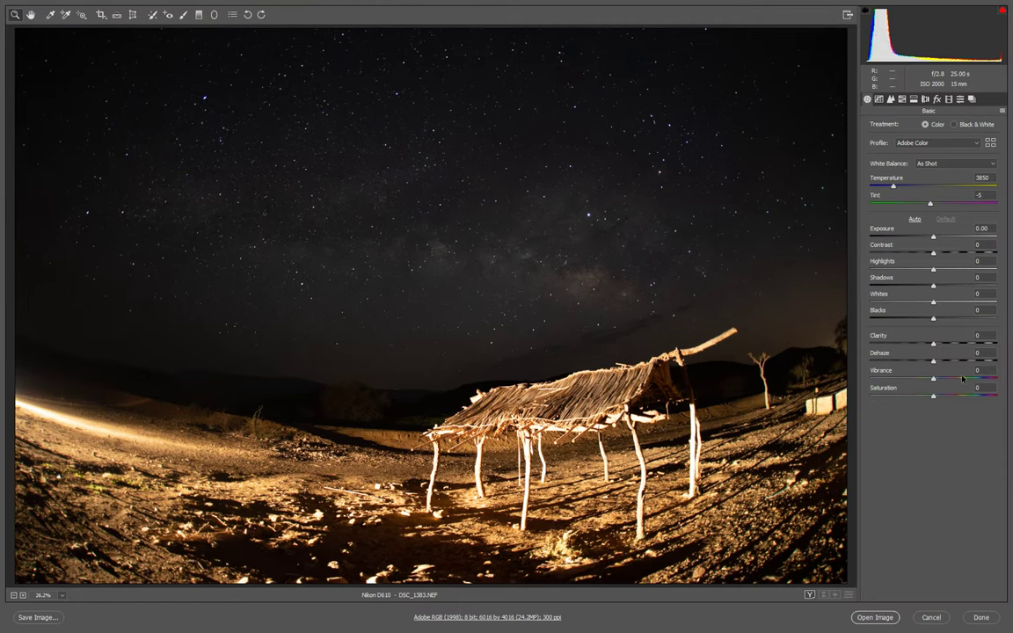
Step: Lower Highlights, Whites to -48 and Exposure to -0.15, and push Clarity to +100
left_click_drag(934, 269, 886, 268)
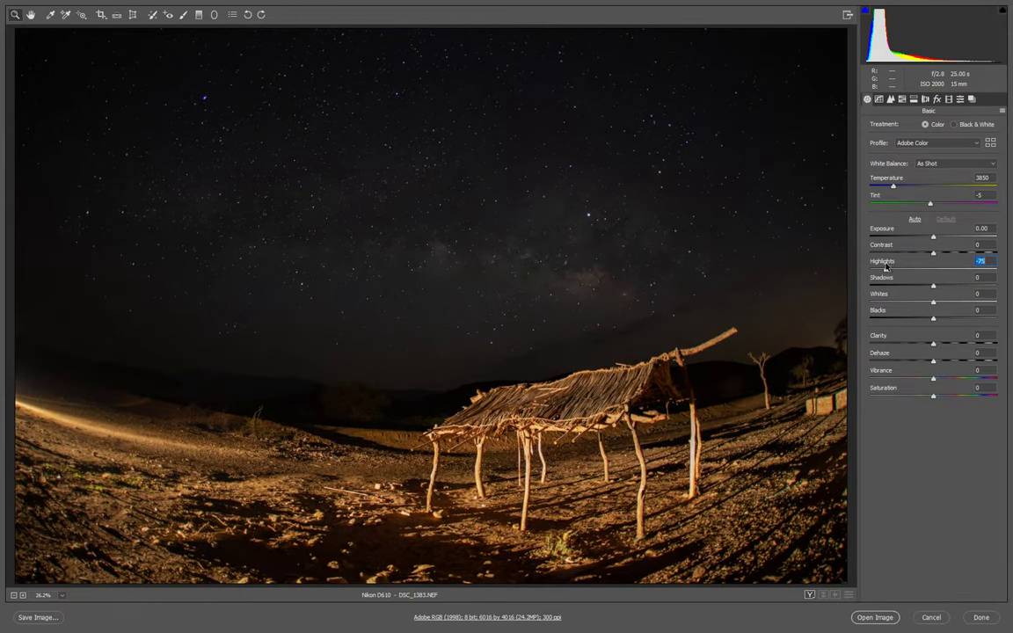
left_click_drag(933, 301, 904, 304)
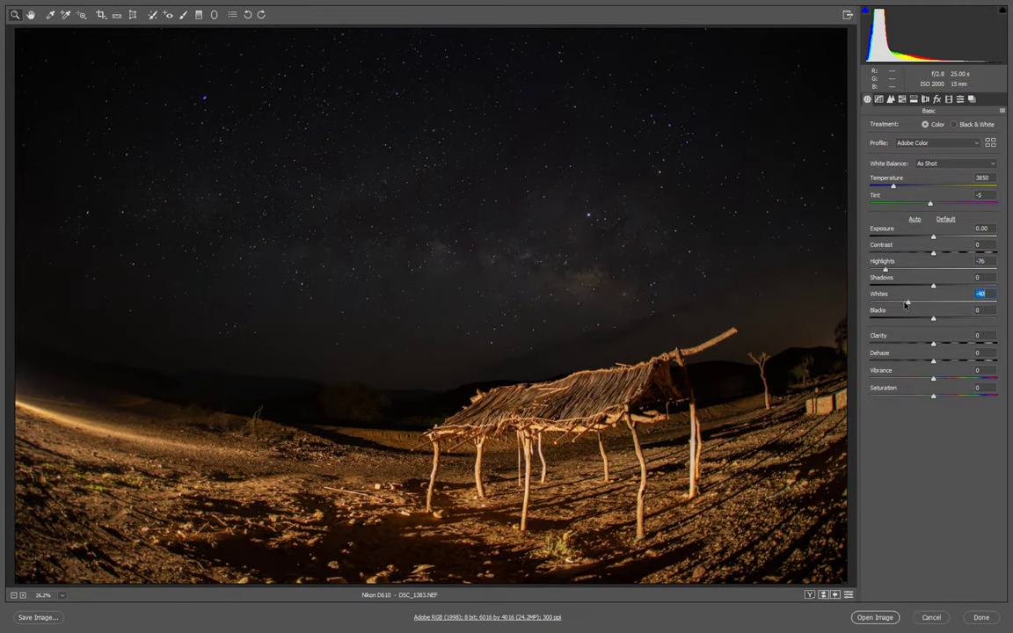
mouse_move(933, 237)
left_mouse_down()
mouse_move(923, 237)
mouse_move(931, 238)
left_mouse_up()
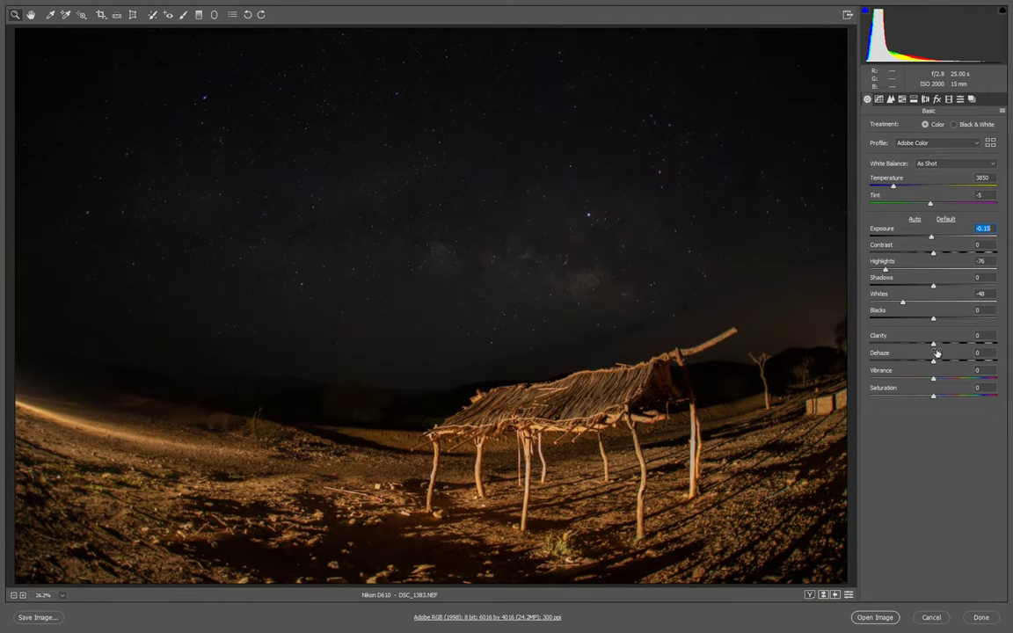
left_click_drag(935, 343, 960, 344)
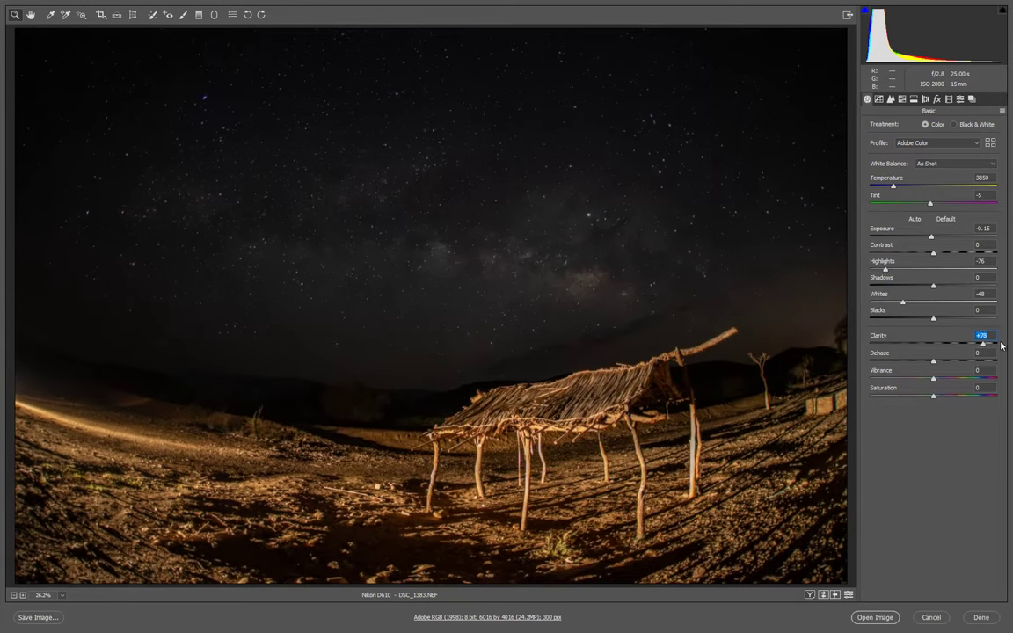
mouse_move(960, 344)
left_mouse_down()
mouse_move(1010, 349)
mouse_move(940, 351)
mouse_move(1010, 346)
left_mouse_up()
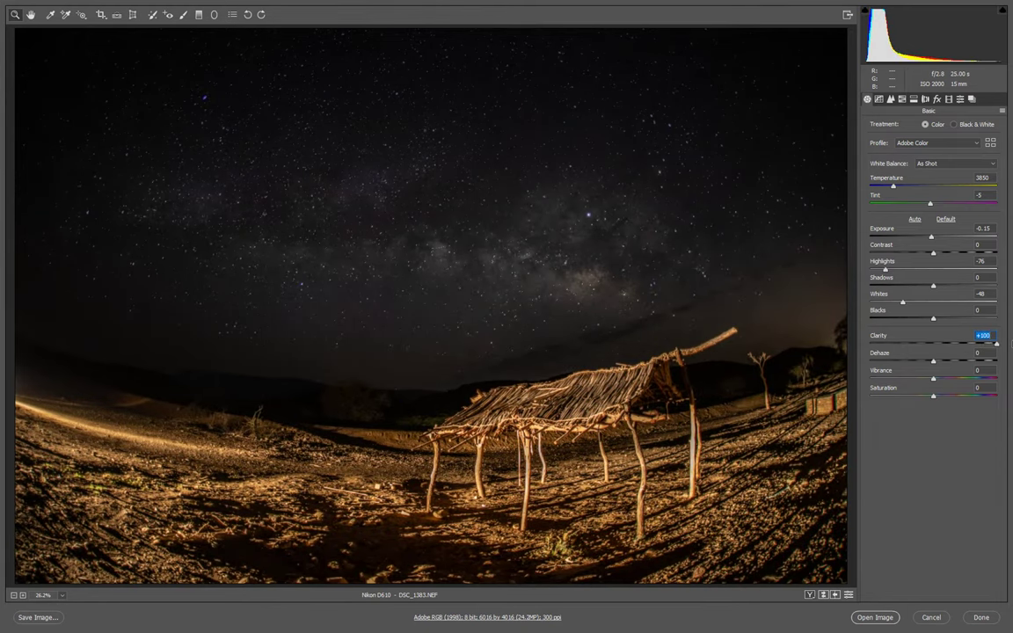
Step: Lift Shadows to +100, raise Contrast to +16, and settle Highlights at -93
mouse_move(933, 285)
left_mouse_down()
mouse_move(1001, 287)
mouse_move(973, 297)
mouse_move(1011, 286)
left_mouse_up()
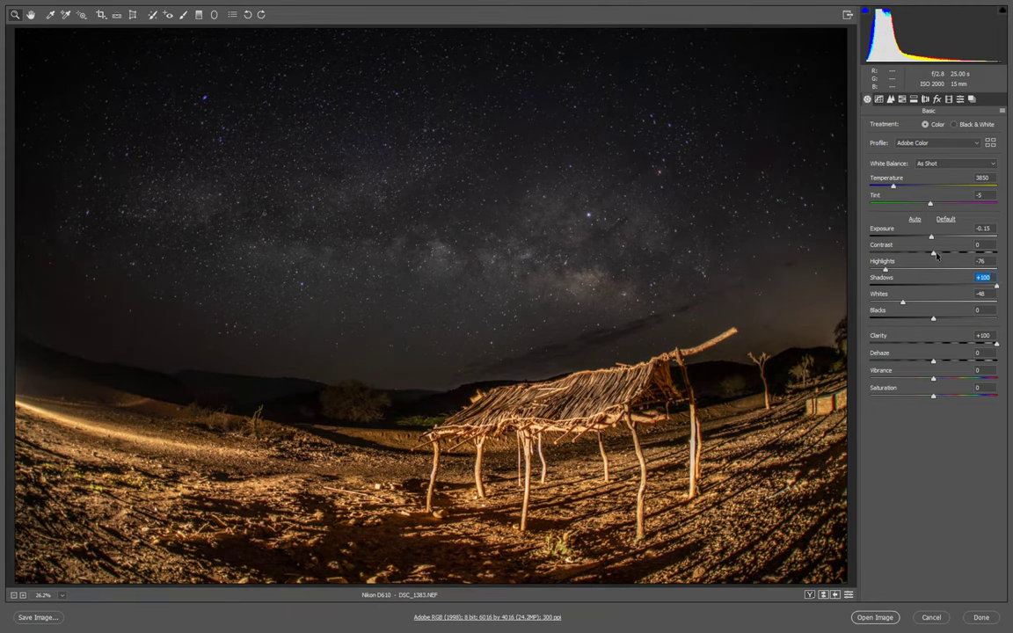
mouse_move(933, 252)
left_mouse_down()
mouse_move(953, 254)
mouse_move(944, 255)
left_mouse_up()
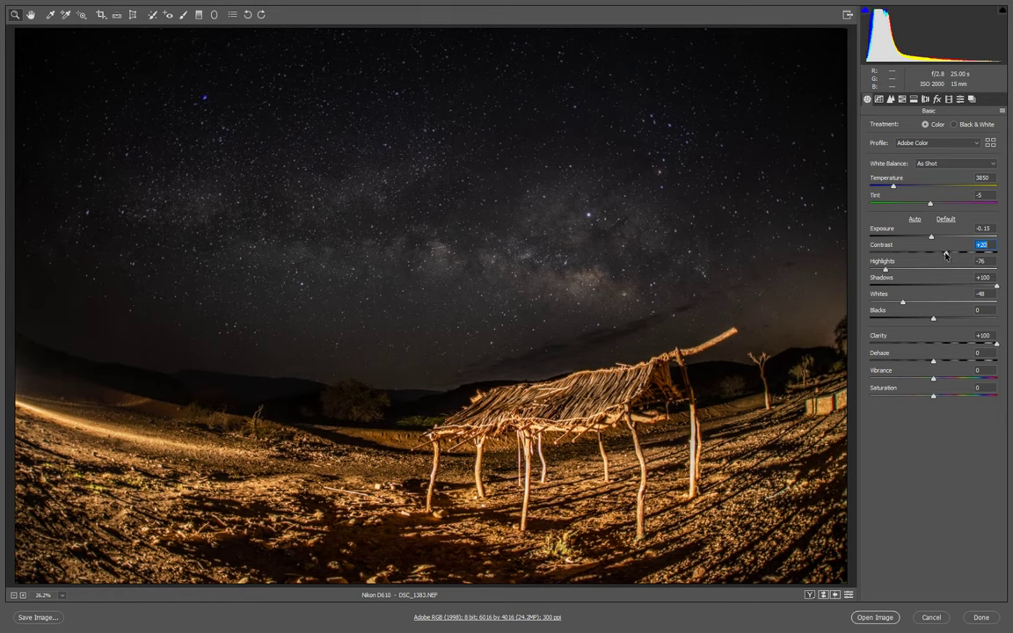
left_click_drag(885, 270, 866, 270)
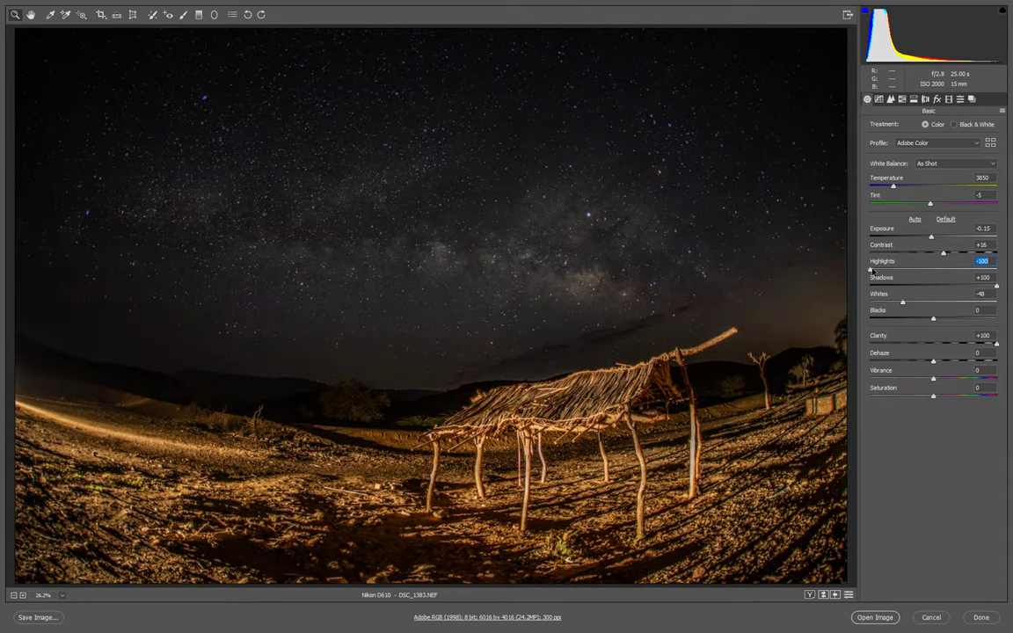
left_click_drag(873, 270, 875, 273)
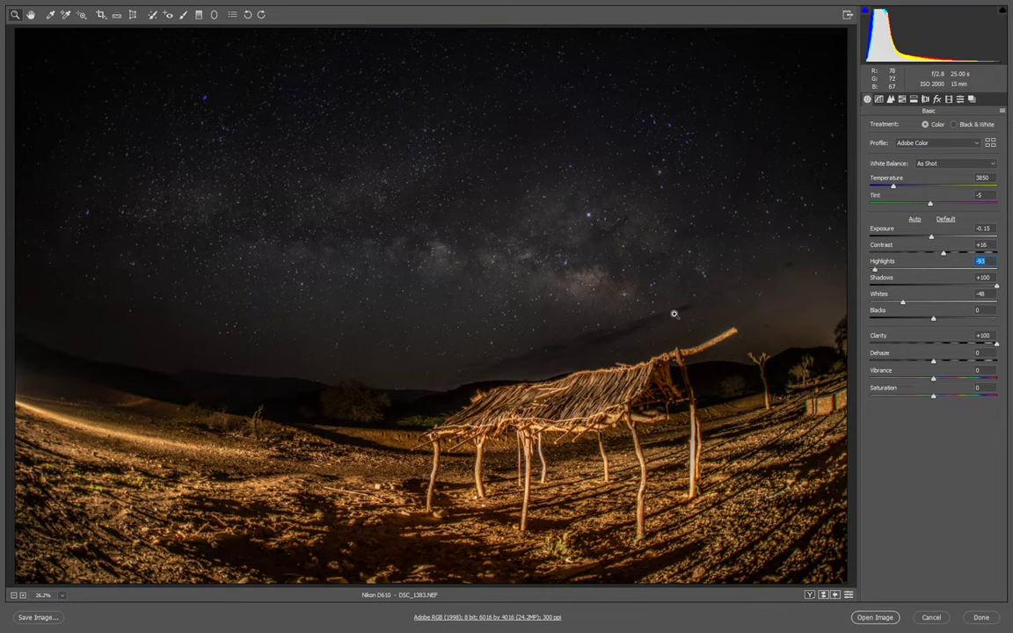
left_click(893, 186)
Step: Set Temperature to 3700 and Tint to +7
key("Tab")
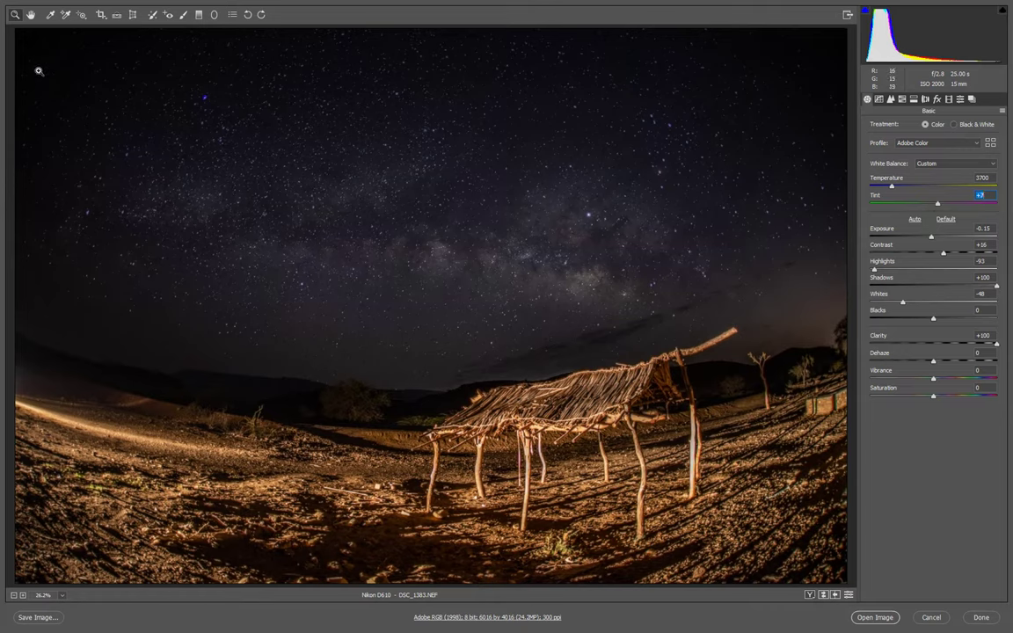
Step: Paint an Adjustment Brush mask (Temperature -20, Tint +100) across the entire sky, resizing the brush as needed
left_click(183, 14)
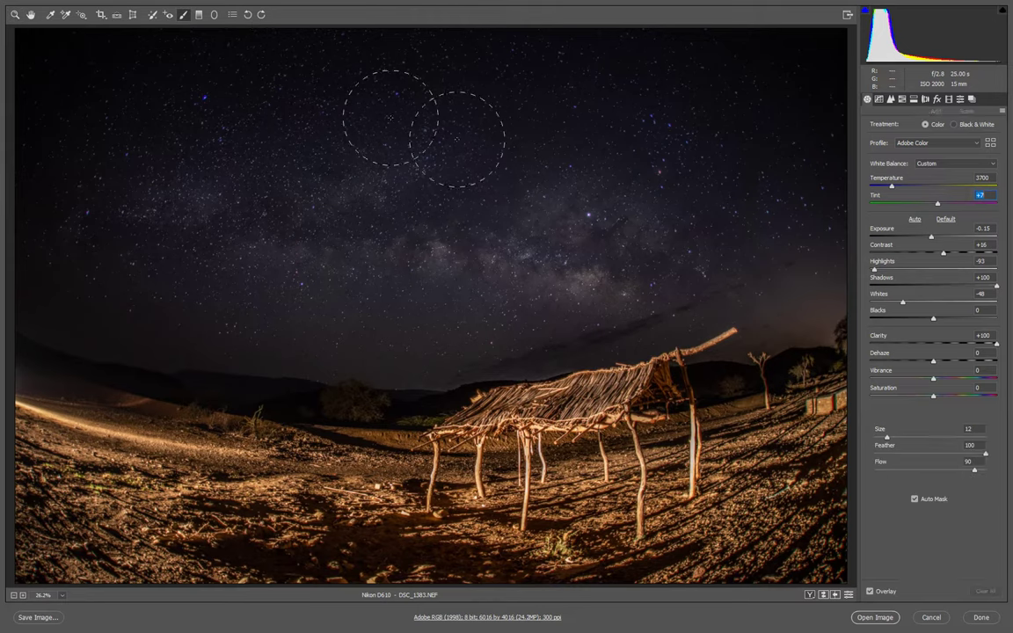
left_click_drag(631, 154, 125, 118)
key("bracketright")
key("bracketright")
key("bracketright")
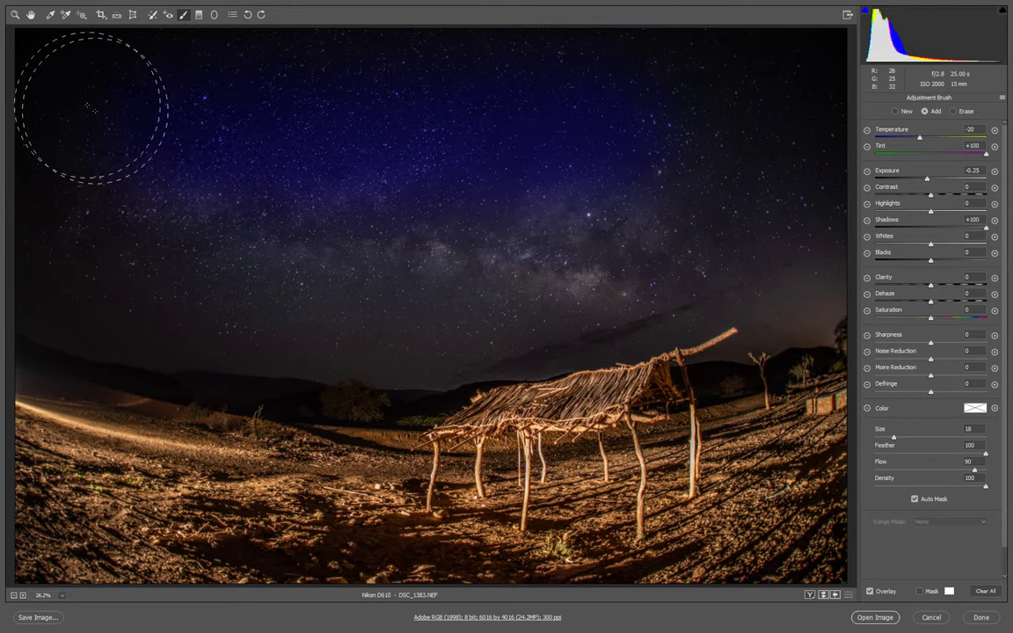
mouse_move(817, 107)
left_mouse_down()
mouse_move(563, 197)
mouse_move(368, 211)
mouse_move(56, 193)
left_mouse_up()
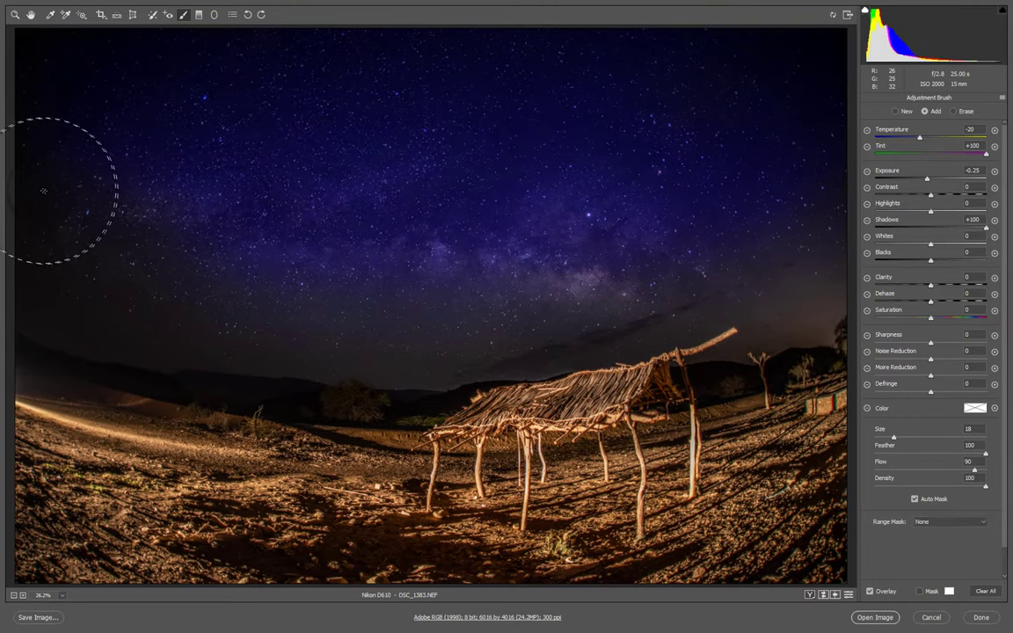
key("bracketleft")
key("bracketleft")
key("bracketleft")
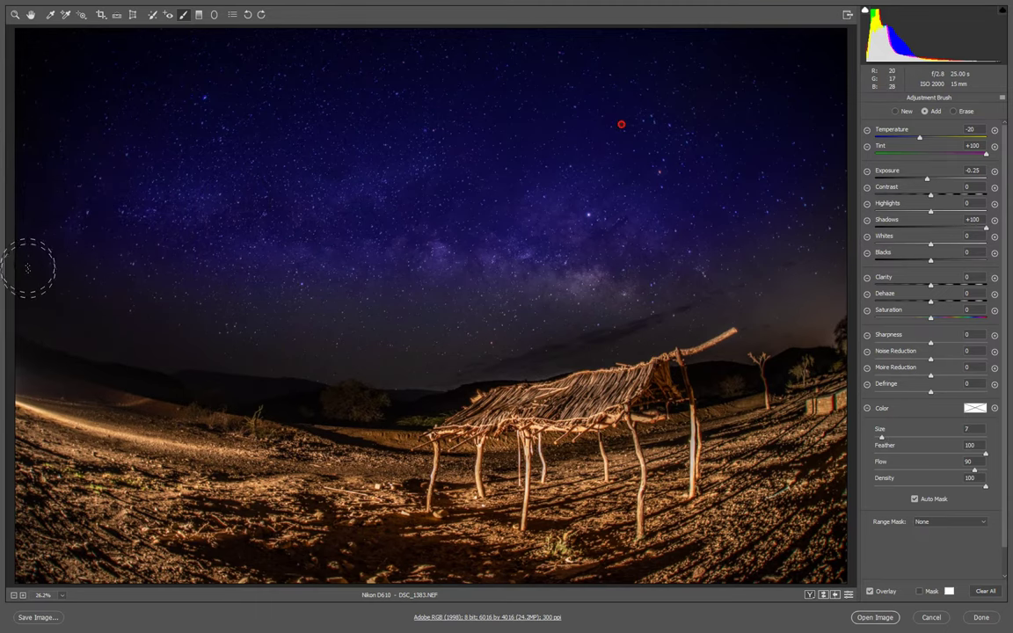
key("bracketleft")
key("bracketleft")
key("bracketleft")
mouse_move(395, 342)
left_mouse_down()
mouse_move(554, 343)
mouse_move(729, 307)
left_mouse_up()
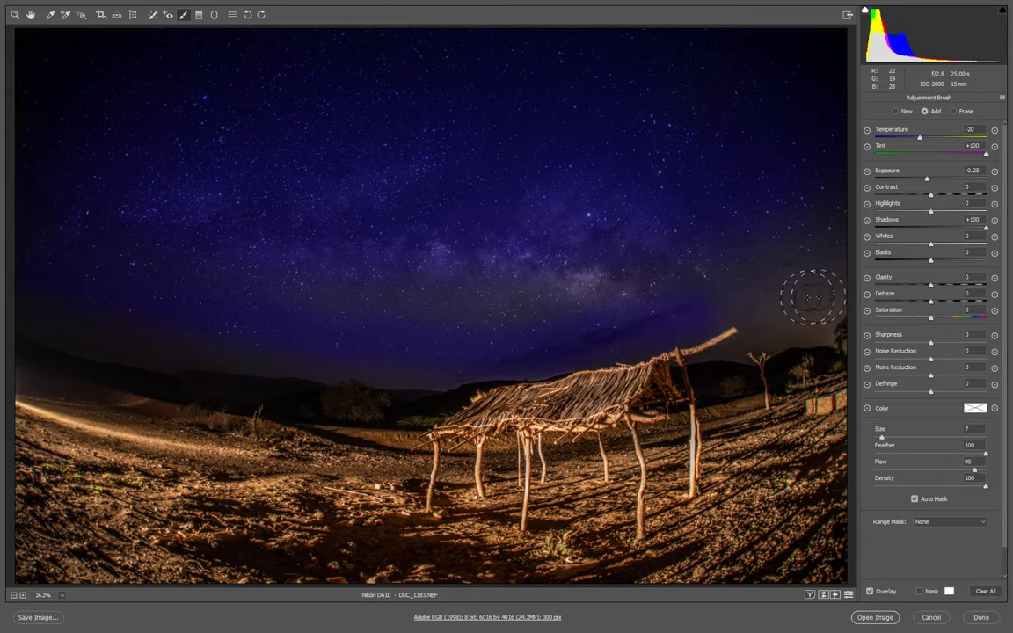
key("bracketright")
key("bracketright")
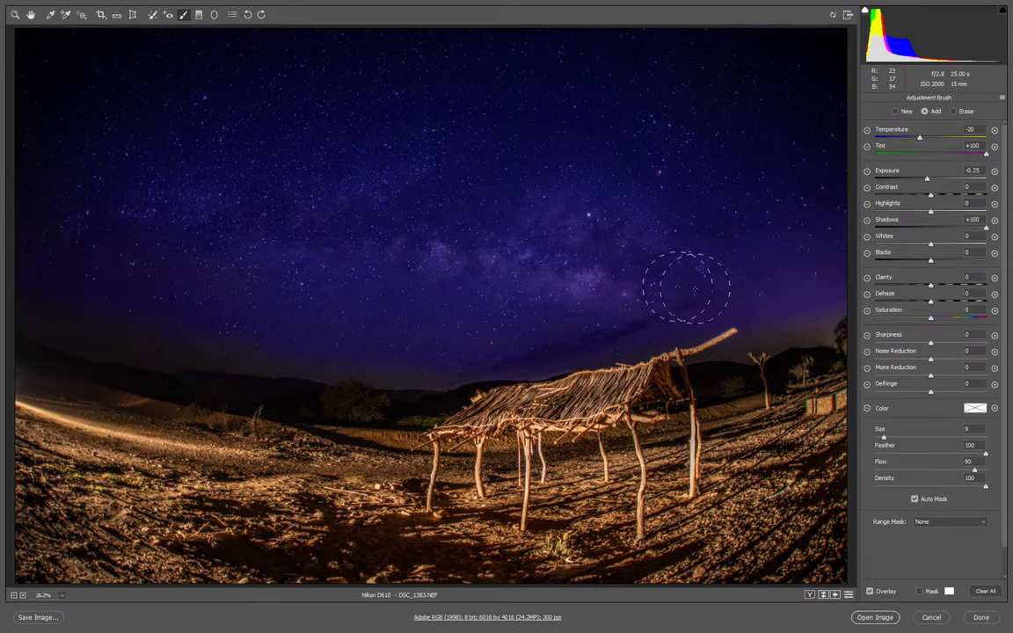
key("bracketleft")
key("bracketleft")
key("bracketleft")
key("bracketleft")
key("bracketleft")
Step: Zero the brush's Temperature, Tint, Exposure, Shadows and Clarity sliders
double_click(986, 154)
double_click(920, 138)
double_click(929, 178)
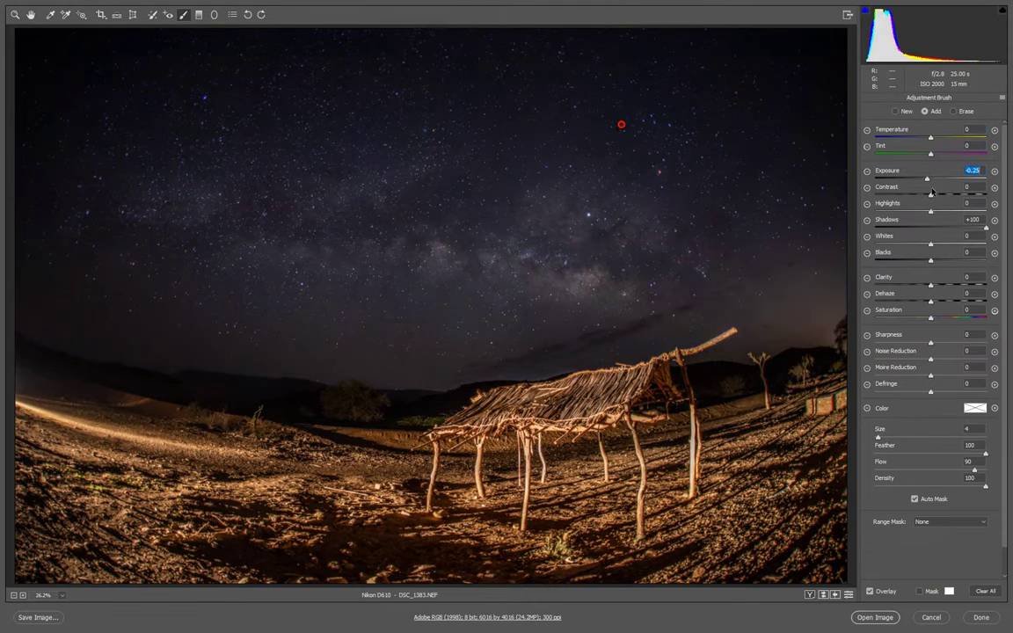
left_click(938, 227)
double_click(937, 227)
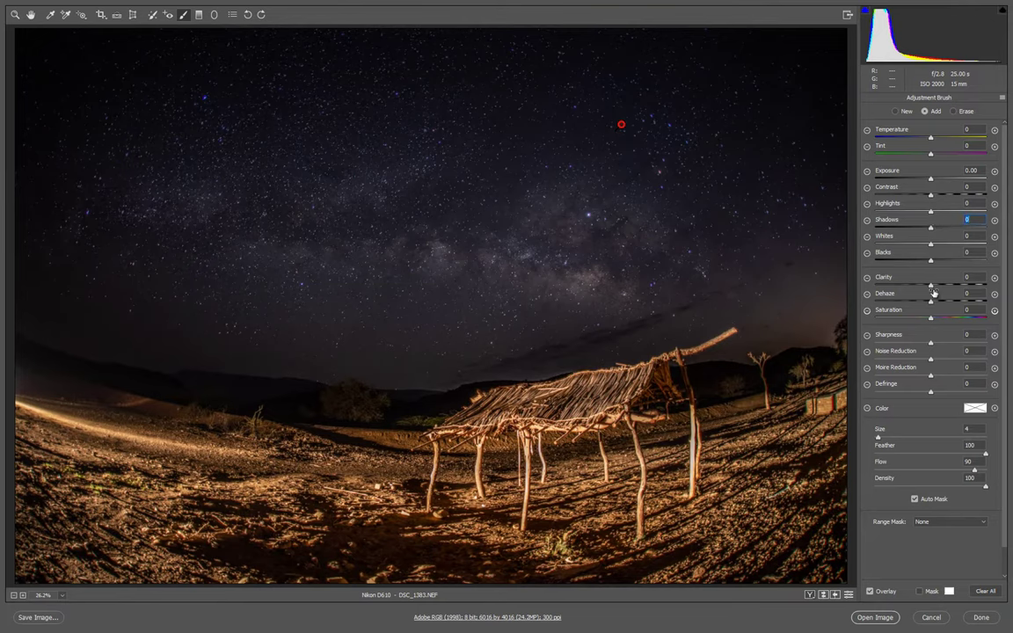
double_click(949, 286)
Step: Set the sky brush to Clarity +79, Shadows +94, Contrast +29 and Blacks +4
mouse_move(949, 285)
left_mouse_down()
mouse_move(972, 283)
mouse_move(936, 302)
left_mouse_up()
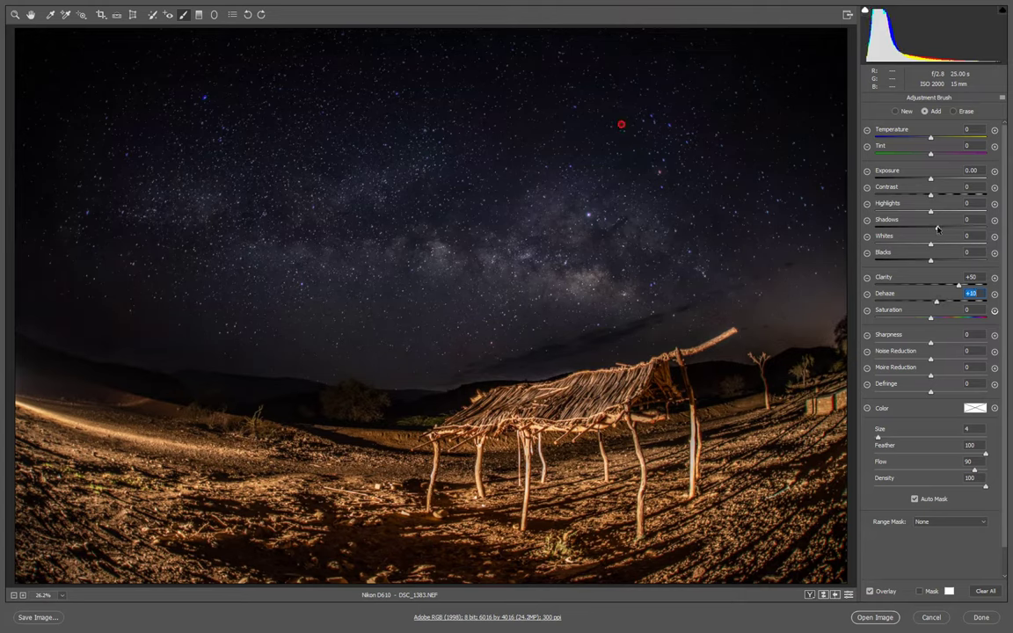
left_click_drag(942, 227, 967, 228)
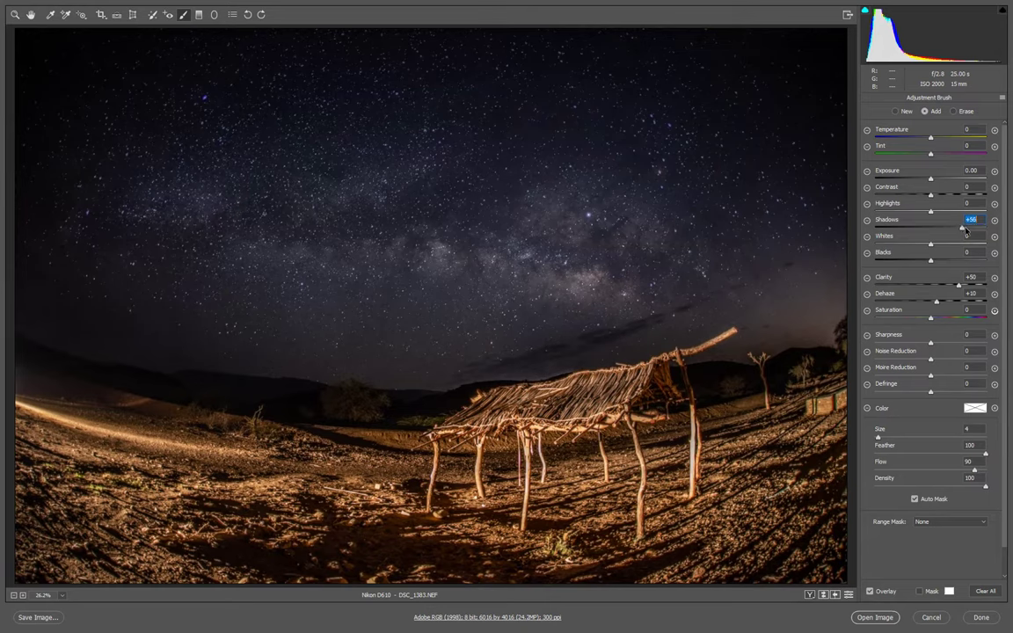
mouse_move(968, 229)
left_mouse_down()
mouse_move(995, 229)
mouse_move(983, 228)
left_mouse_up()
left_click_drag(931, 260, 974, 285)
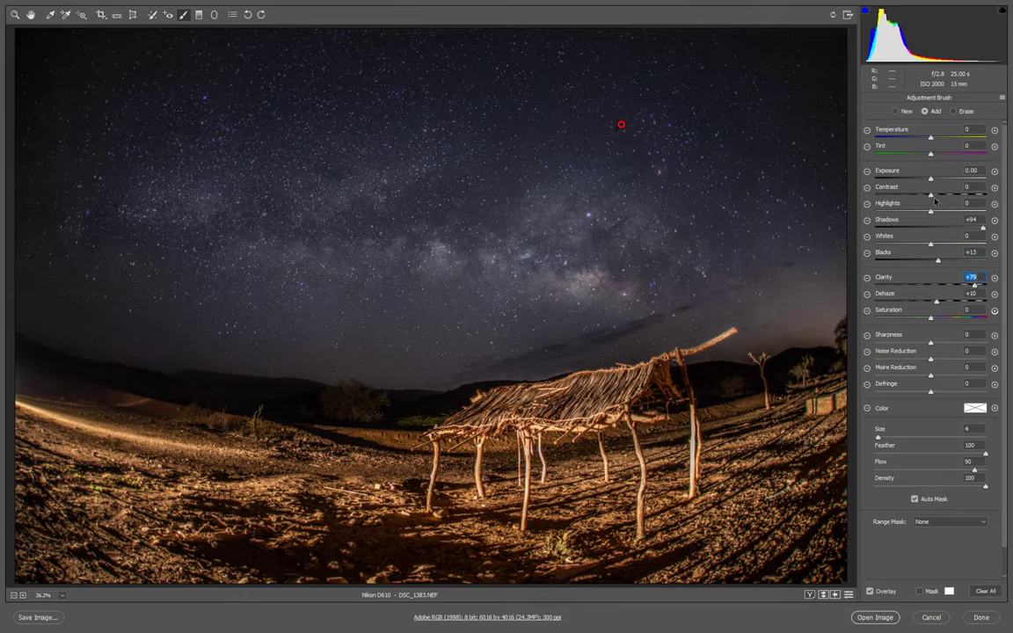
left_click_drag(930, 194, 946, 195)
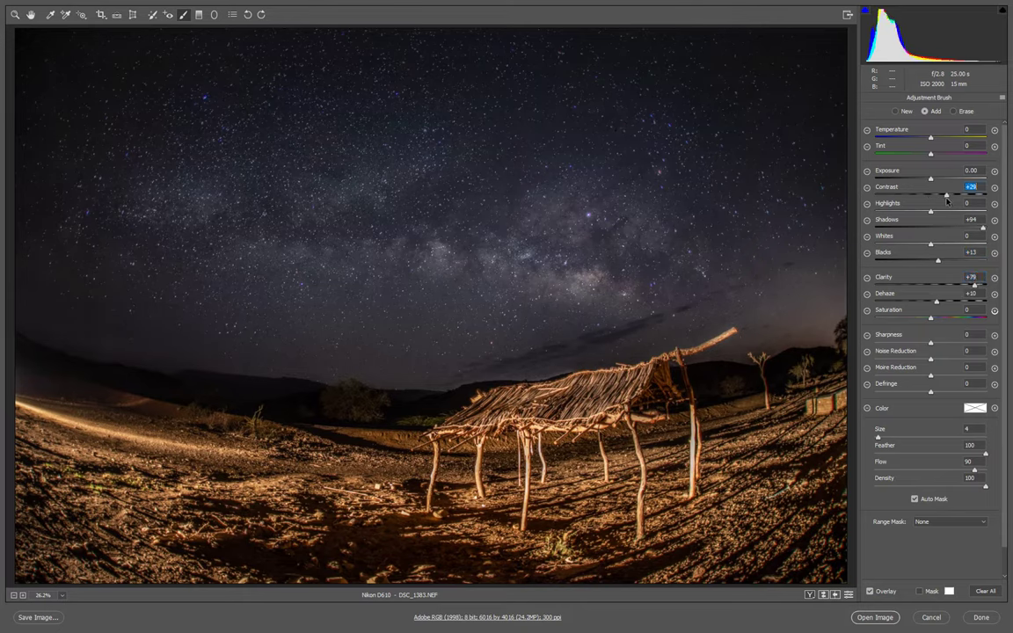
left_click(938, 260)
left_click_drag(938, 261, 934, 261)
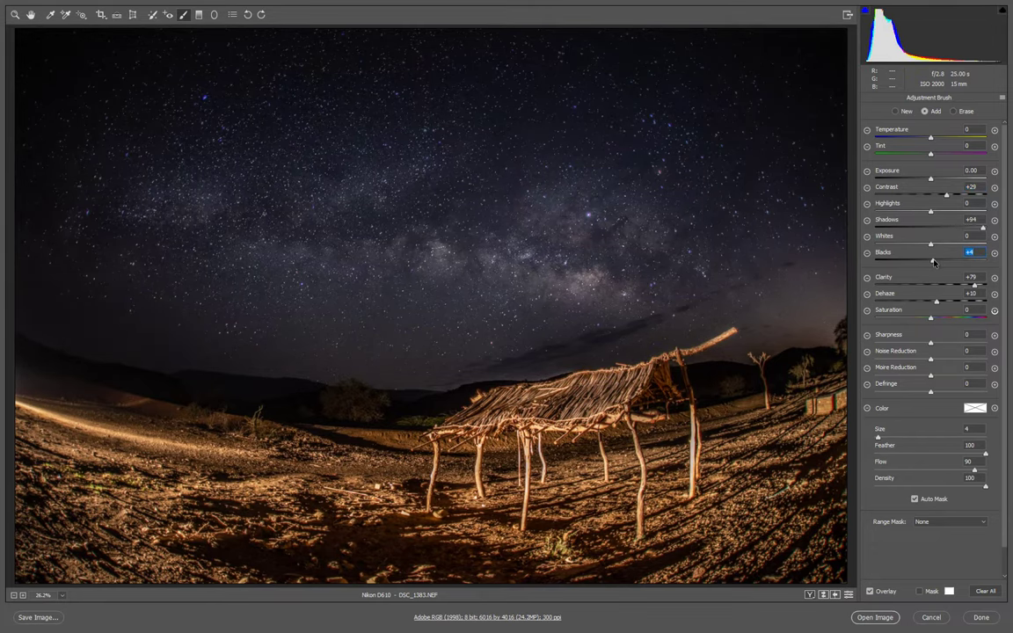
Step: Turn on the Before/After view and raise the brush's Saturation to +85
left_click(809, 595)
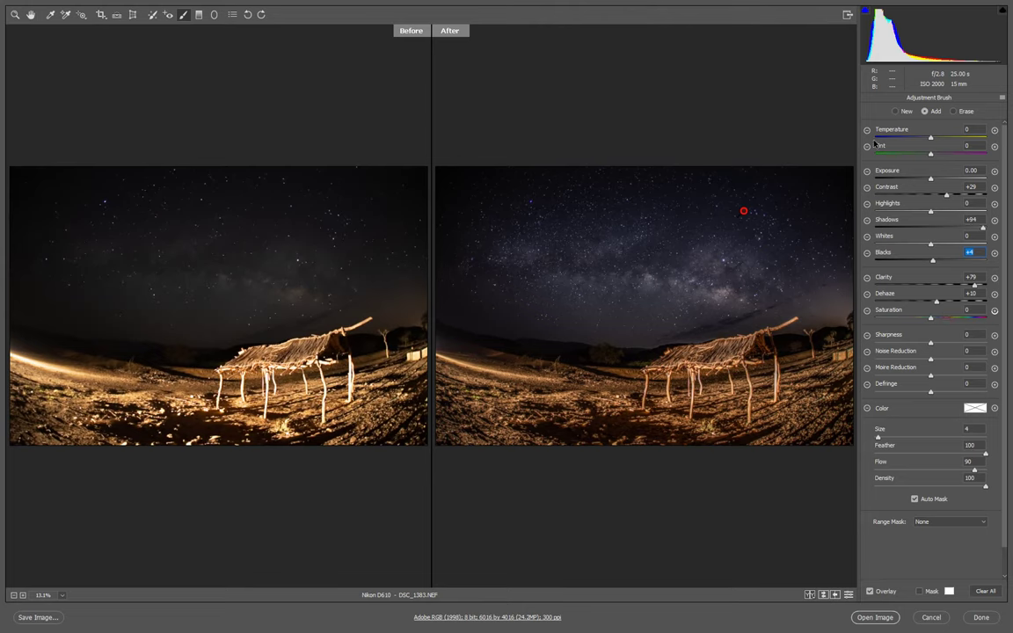
left_click_drag(930, 319, 966, 318)
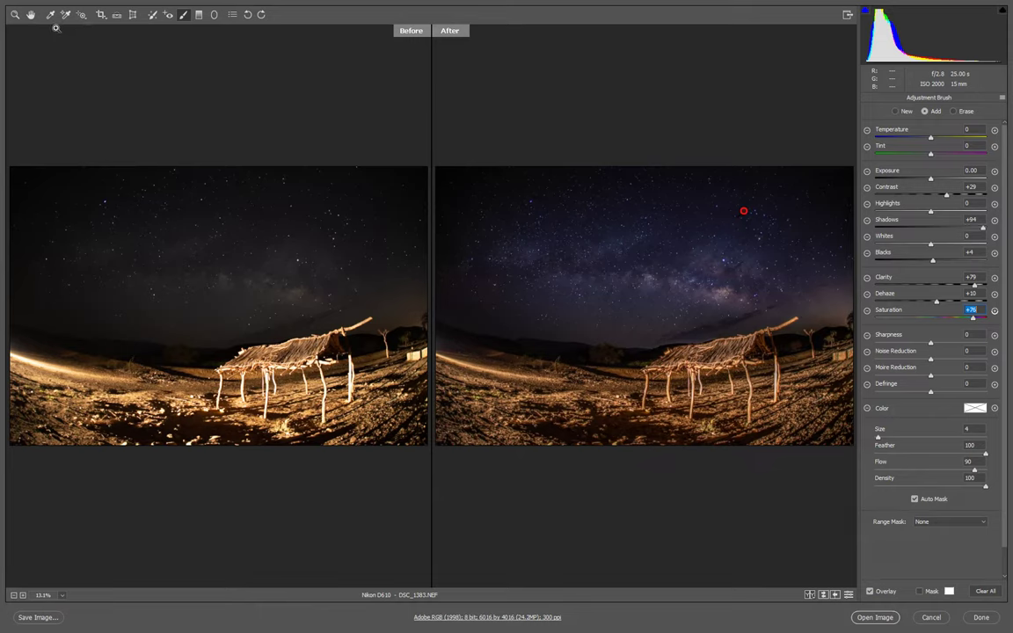
key("Up")
key("Up")
key("Up")
Step: Warm the brush adjustment to Temperature +3 and leave the Adjustment Brush
left_click(932, 137)
key("Up")
key("Up")
left_click(14, 14)
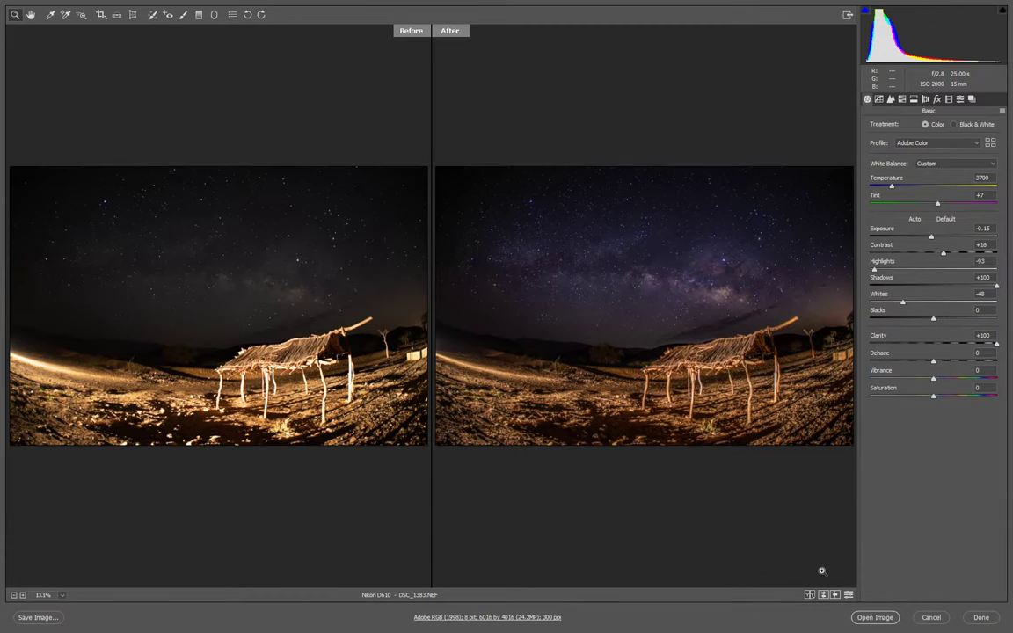
left_click(809, 596)
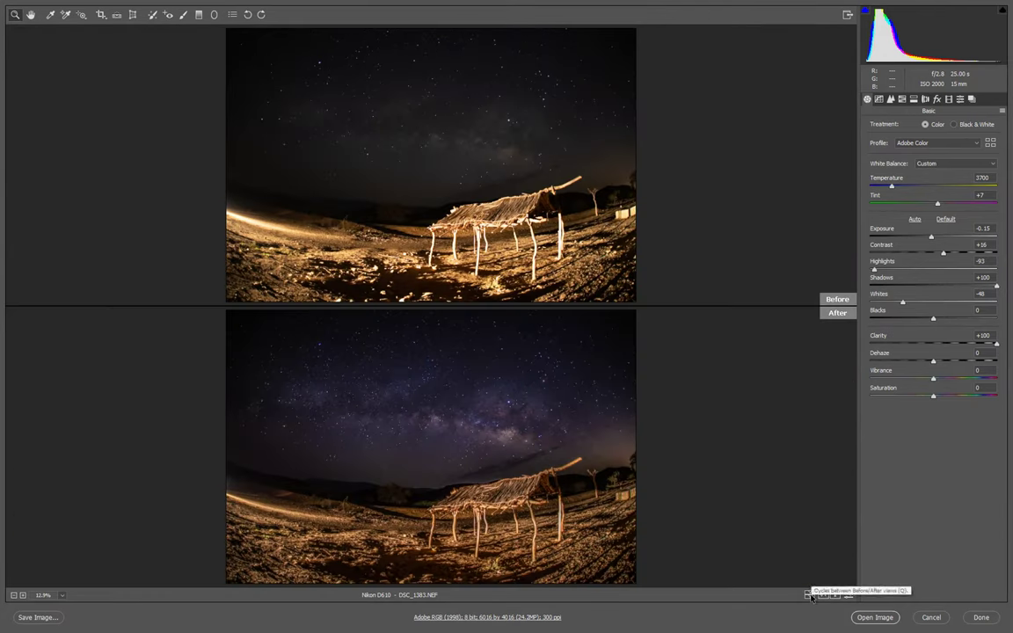
left_click(809, 596)
left_click(809, 595)
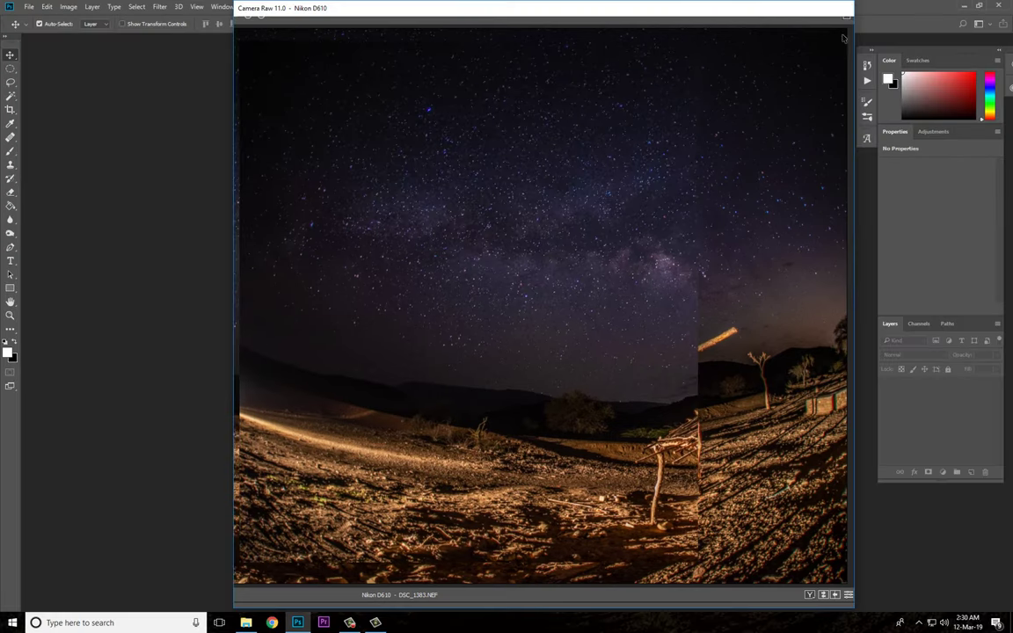
left_click(847, 14)
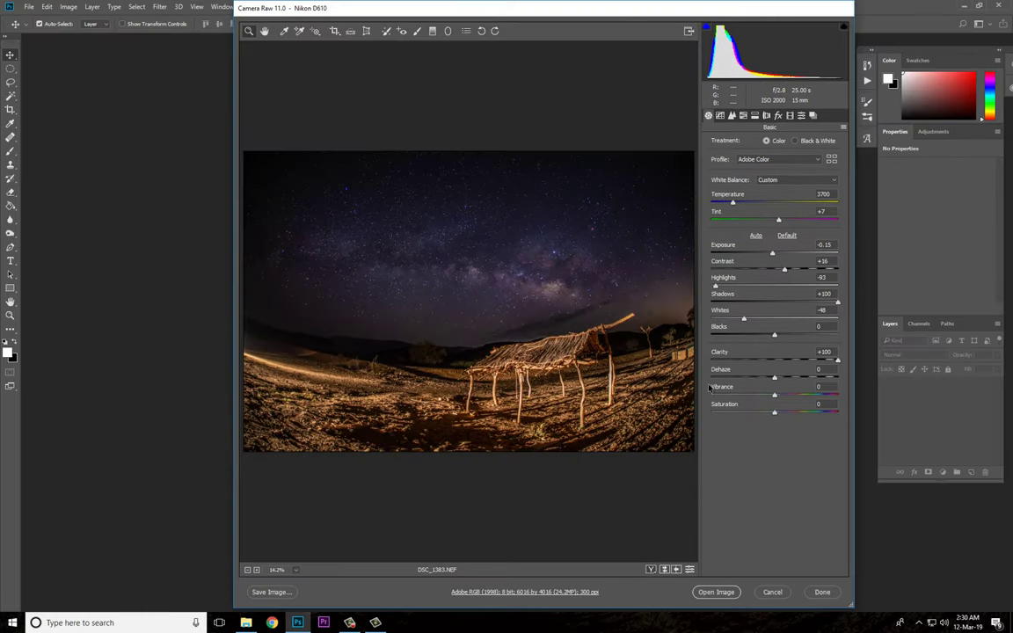
left_click(651, 569)
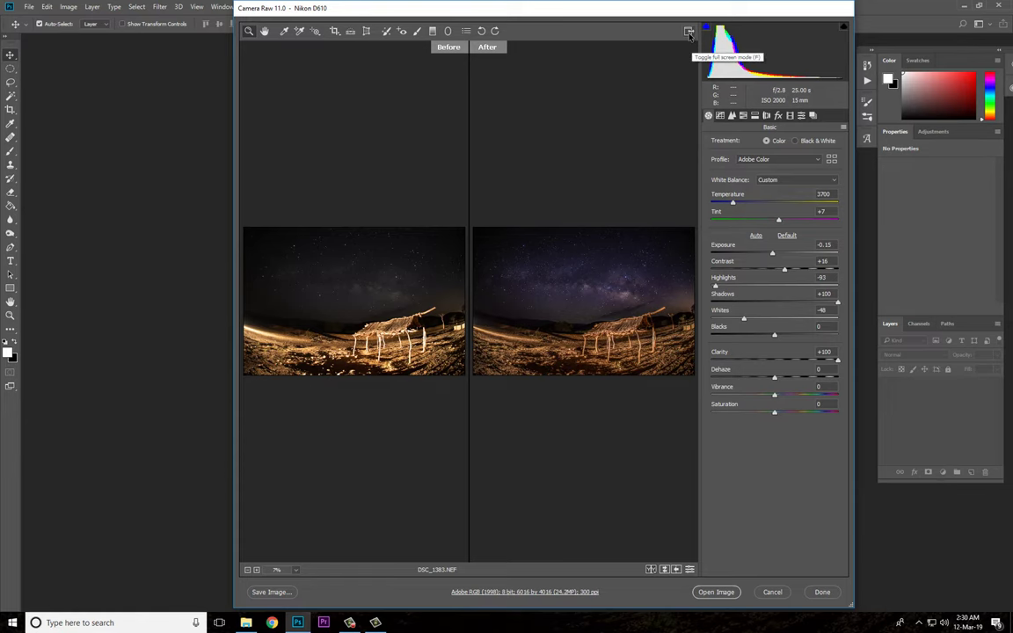
left_click(689, 34)
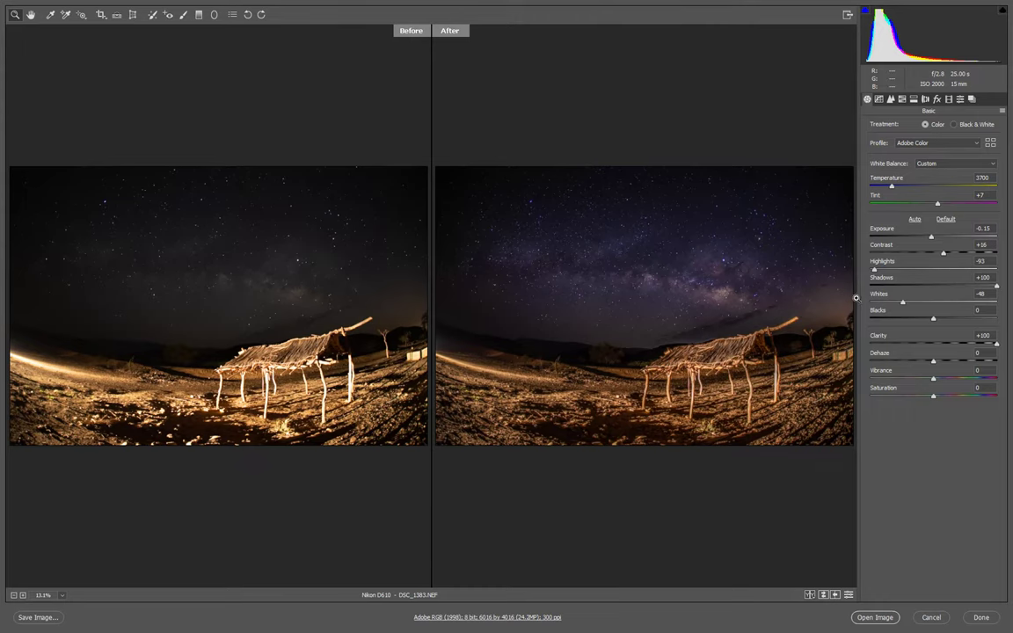
Step: Show the Detail panel with a single After preview fitted in view
left_click(695, 268)
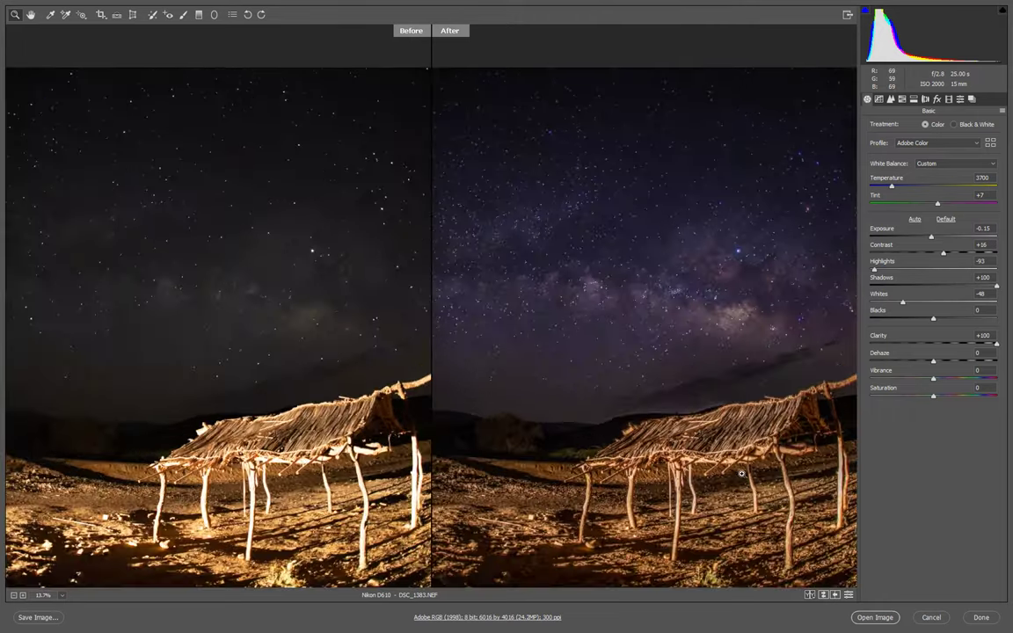
key("ctrl+0")
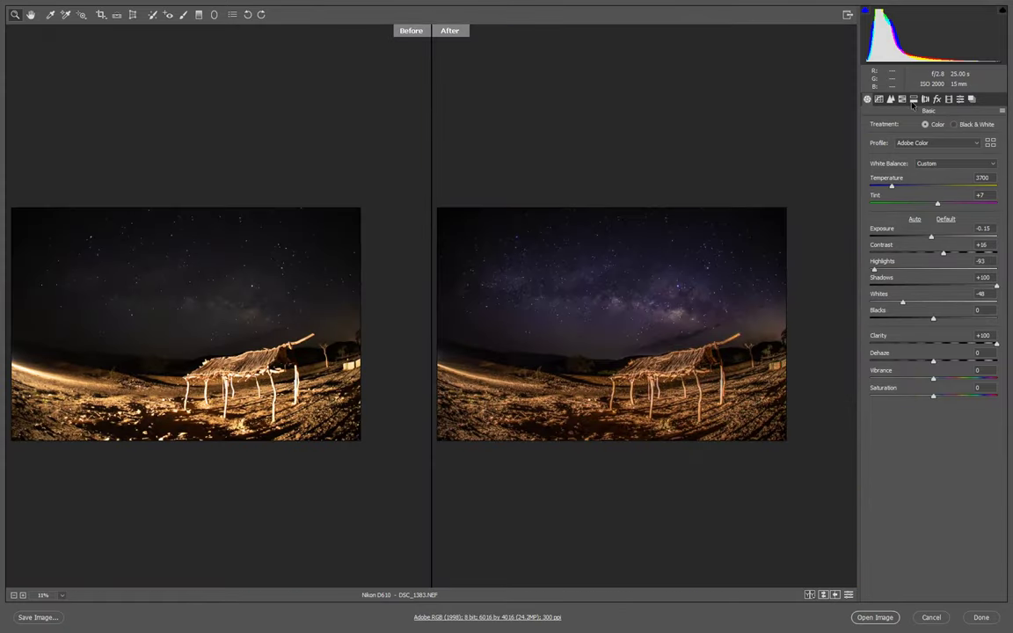
left_click(925, 99)
left_click(901, 99)
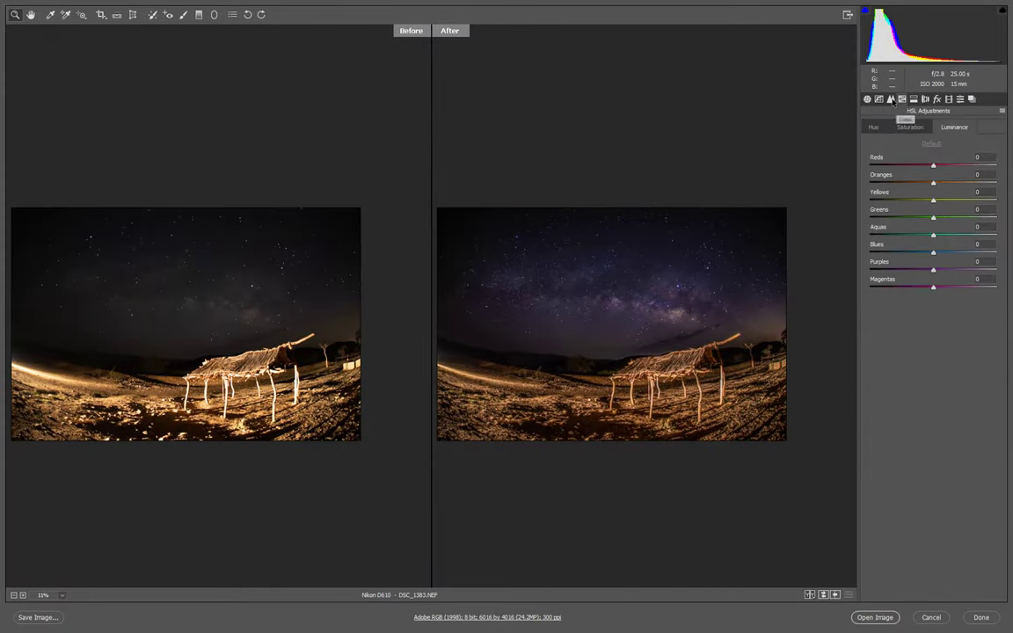
left_click(890, 98)
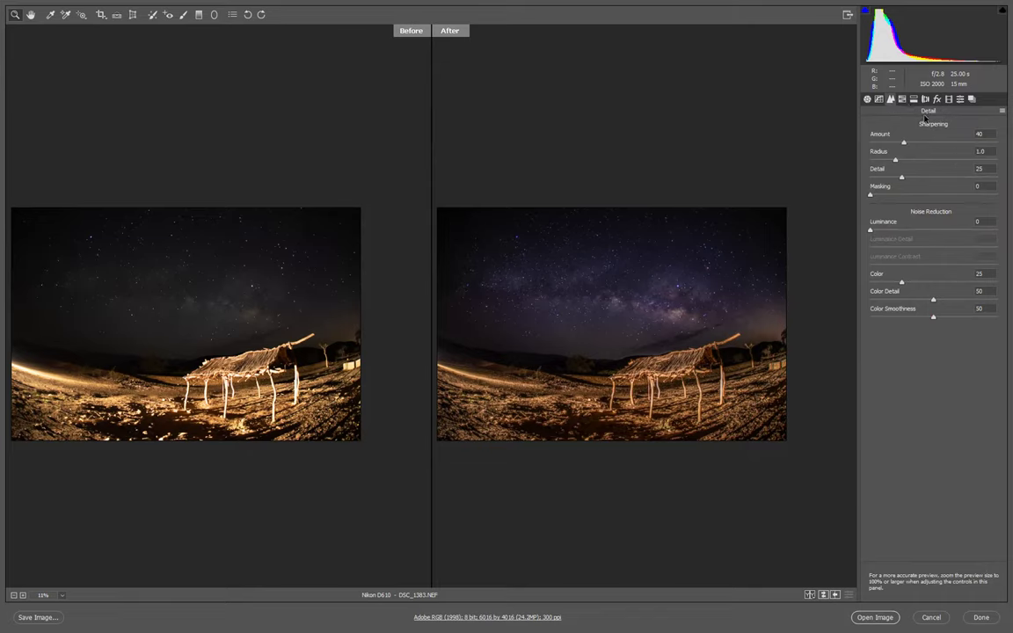
key("q")
key("q")
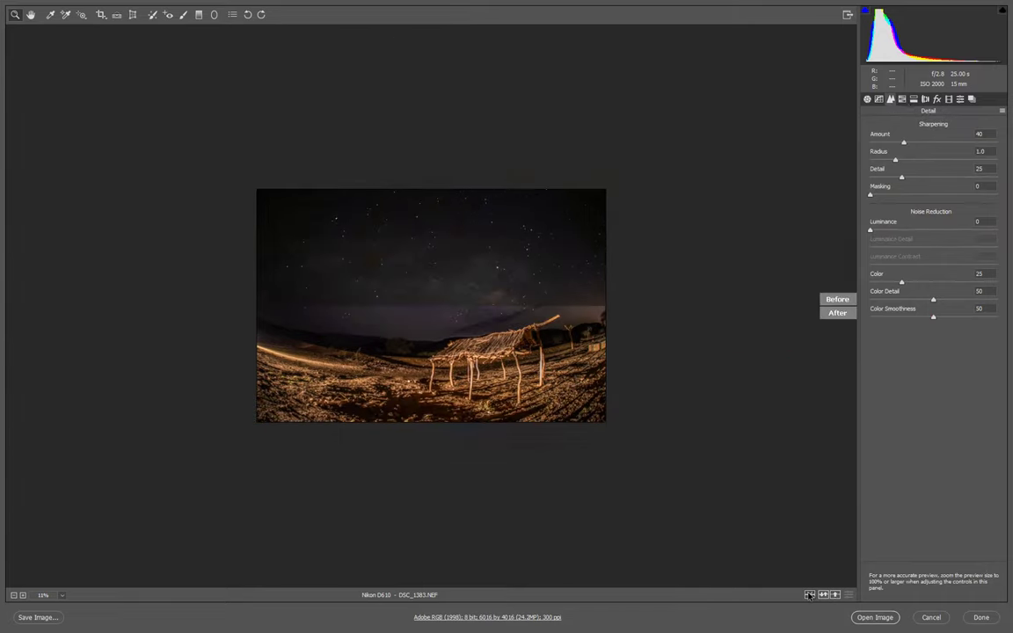
key("q")
right_click(554, 301)
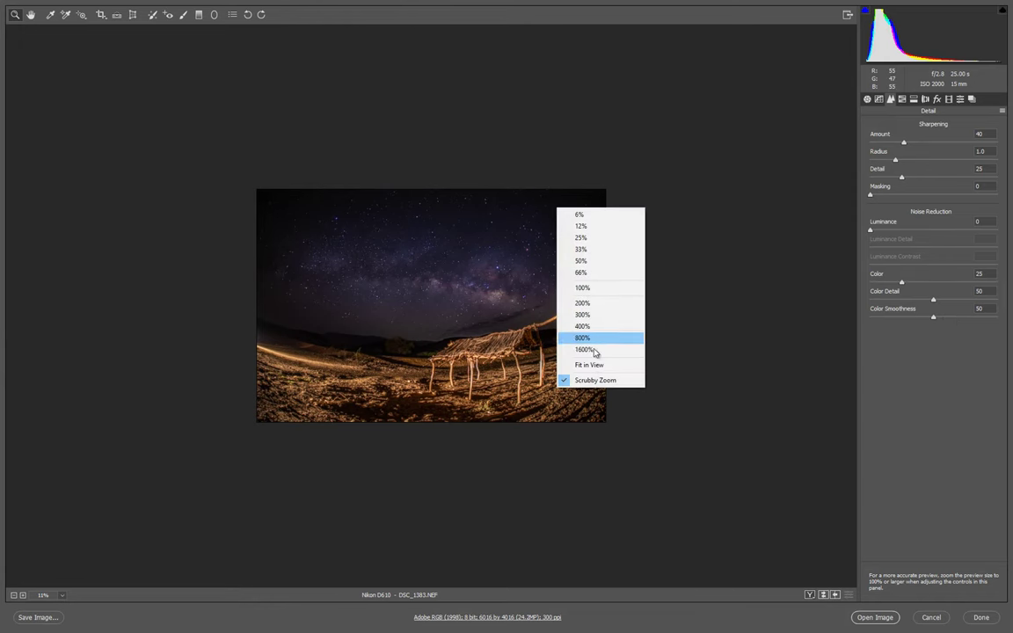
left_click(597, 364)
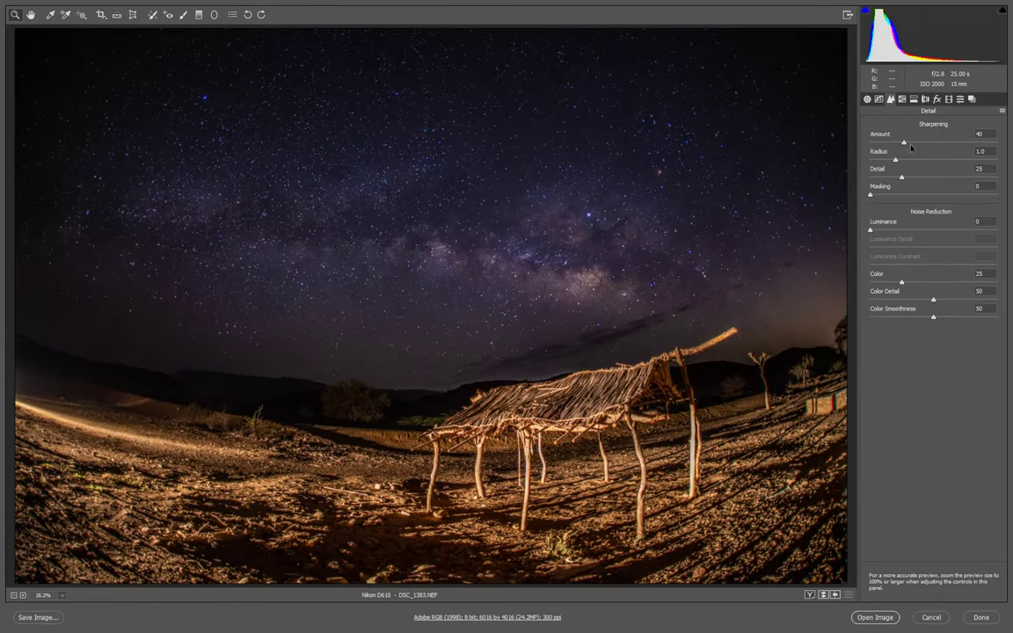
Step: Try sharpening values, settle Sharpening Amount at 40, and apply Luminance noise reduction 65
left_click_drag(923, 146, 977, 143)
type("0")
left_click_drag(957, 144, 999, 144)
type("40")
key("Return")
left_click_drag(871, 230, 921, 231)
left_click_drag(921, 230, 949, 230)
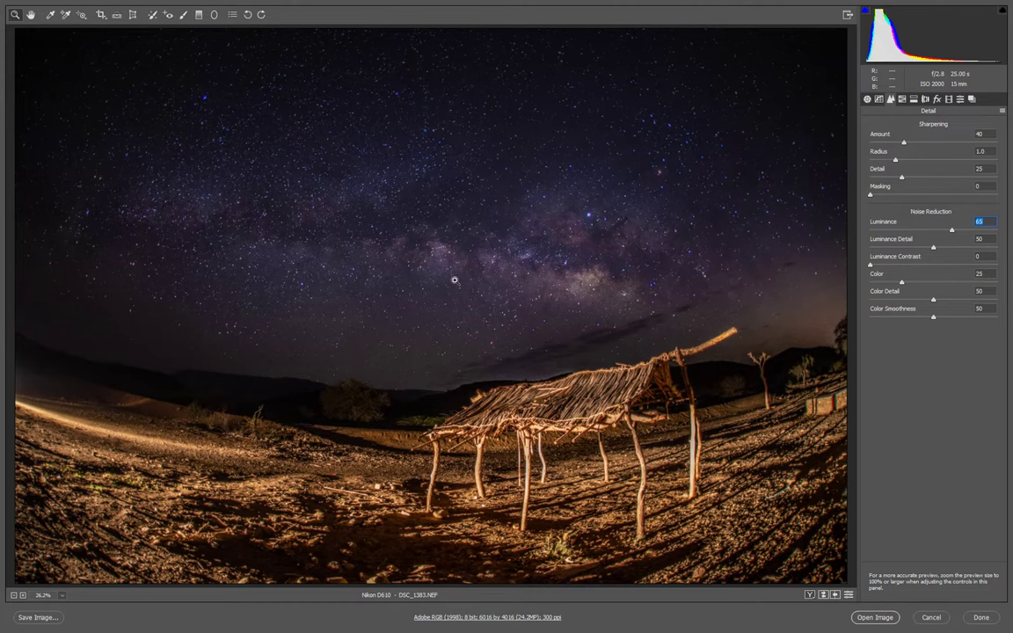
Step: Zoom into the sky at 300% to inspect the noise
right_click(592, 310)
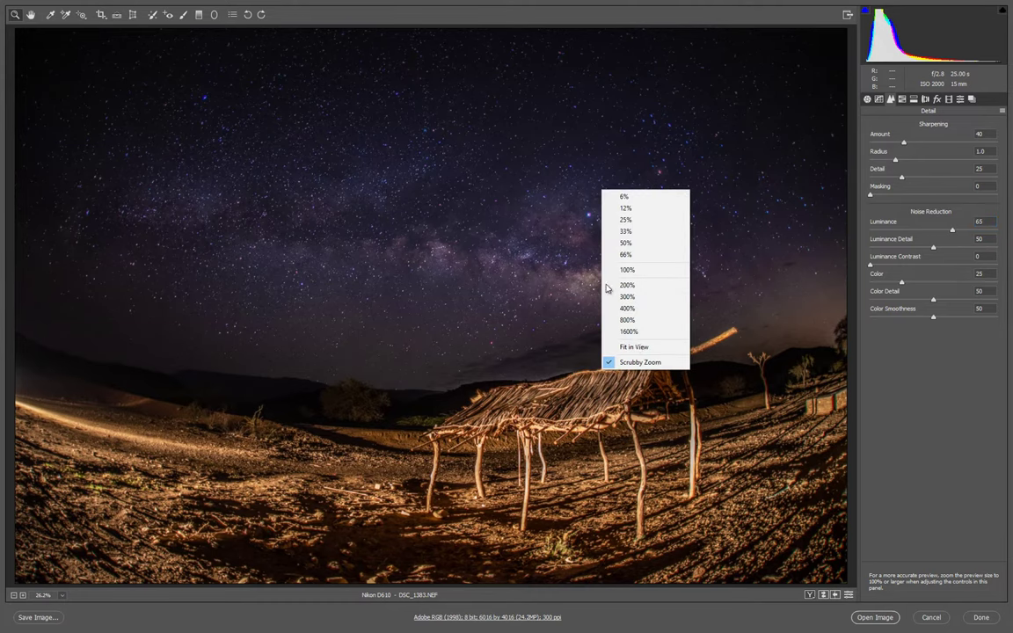
left_click(637, 344)
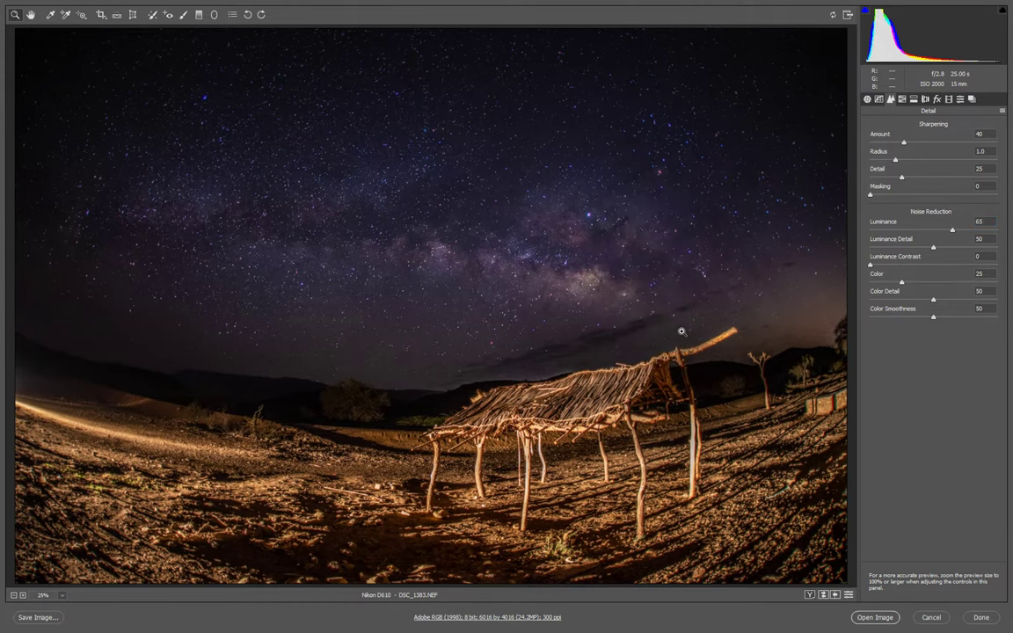
scroll(682, 332, "down", 1)
scroll(681, 332, "down", 1)
scroll(682, 331, "down", 1)
scroll(682, 331, "up", 2)
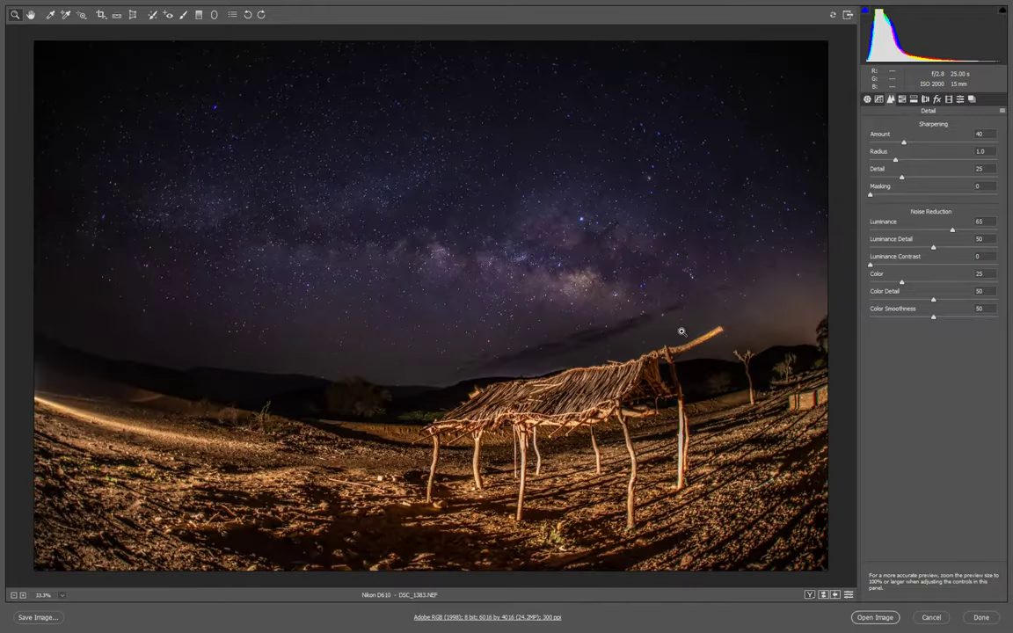
scroll(681, 332, "up", 1)
scroll(682, 332, "up", 1)
scroll(681, 331, "up", 1)
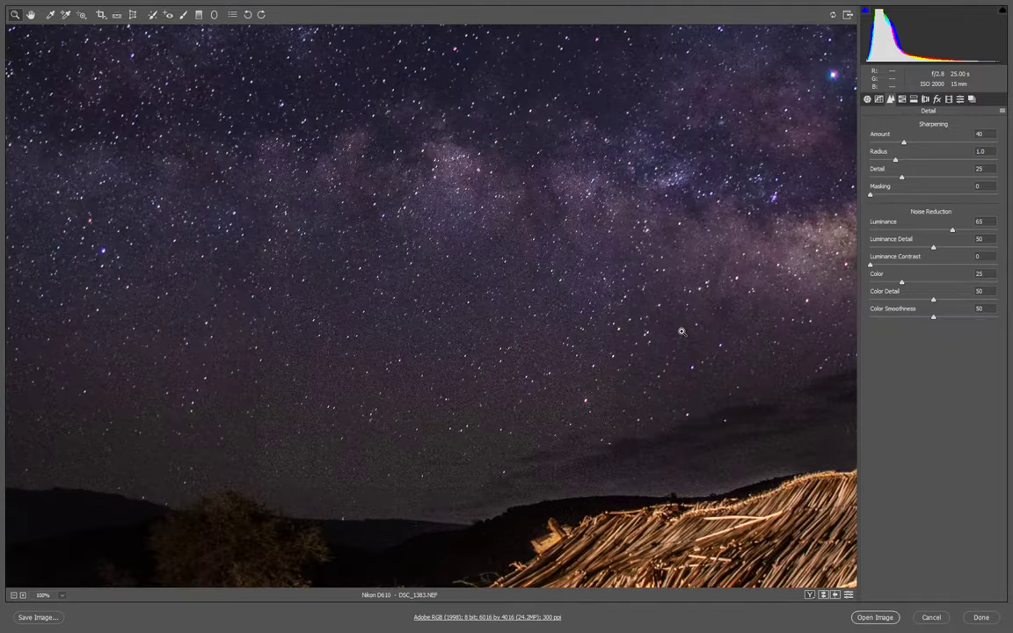
scroll(682, 332, "up", 1)
scroll(682, 332, "up", 1)
scroll(682, 332, "up", 1)
scroll(682, 331, "up", 1)
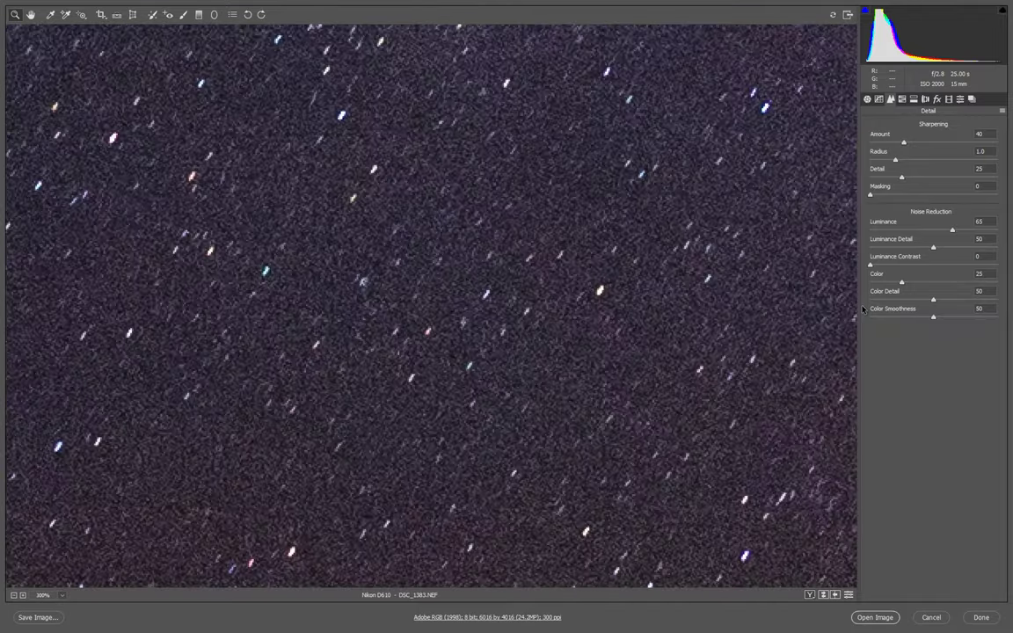
Step: Zoom back out and reset Luminance noise reduction to 0
key("ctrl+minus")
key("ctrl+minus")
key("ctrl+minus")
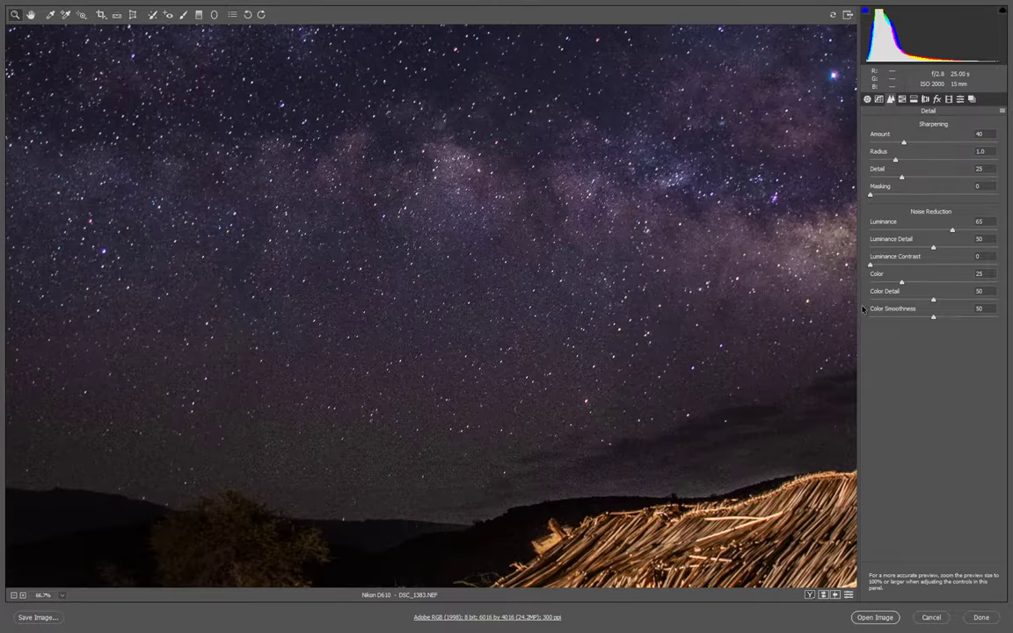
key("ctrl+minus")
key("ctrl+minus")
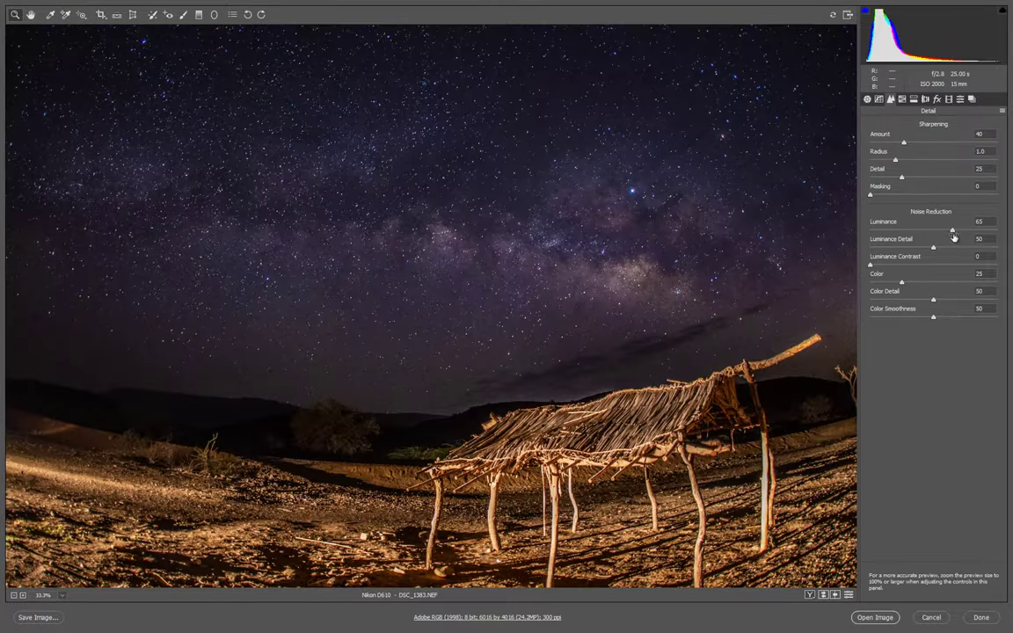
double_click(953, 229)
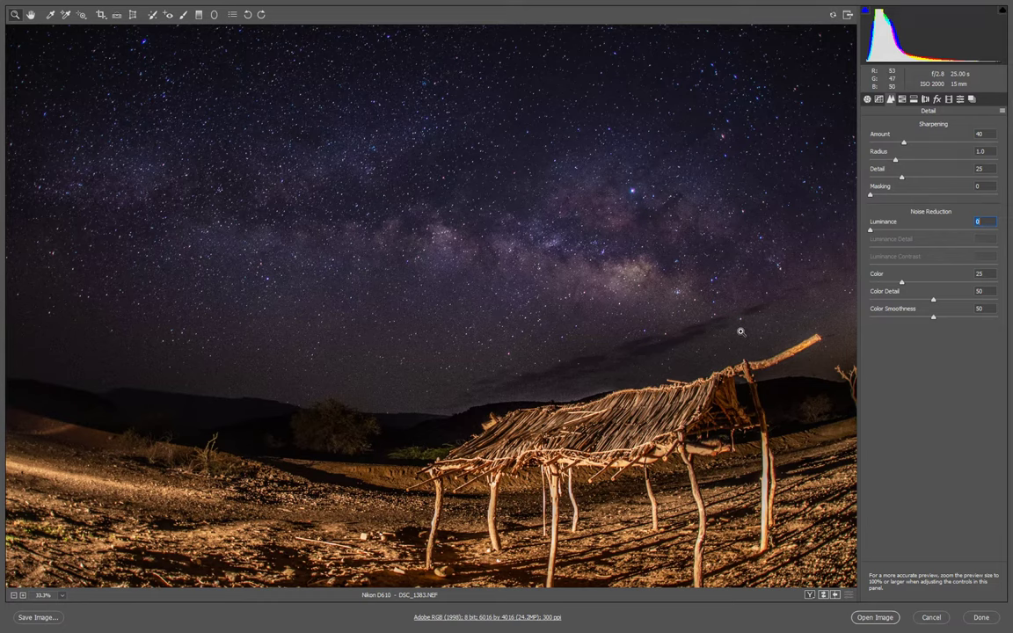
key("ctrl+minus")
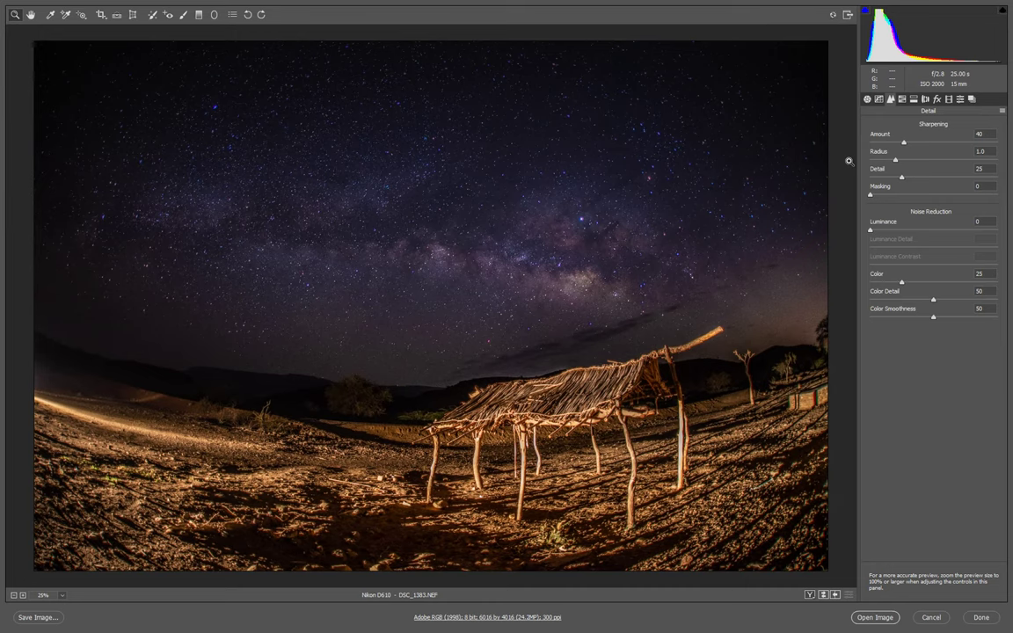
Step: Switch between the Basic and Detail panels to compare settings
left_click(867, 98)
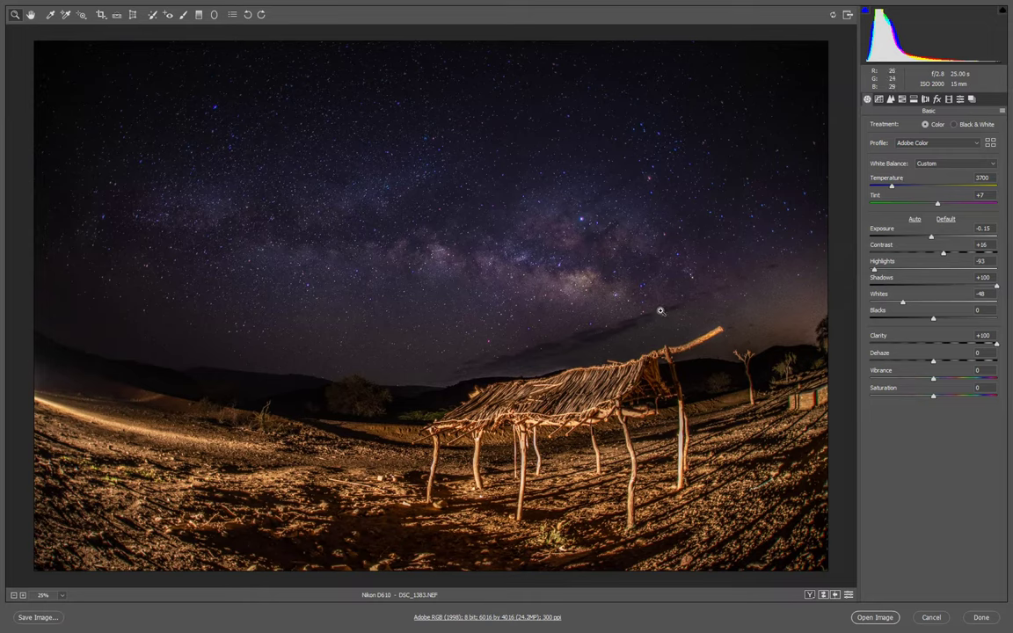
left_click(890, 98)
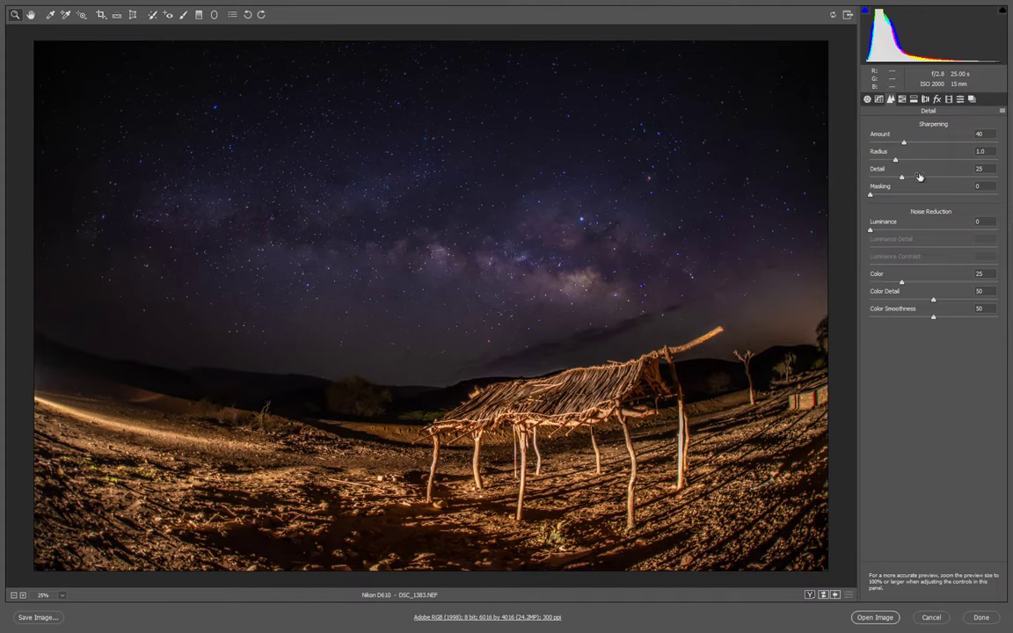
key("ctrl+alt+1")
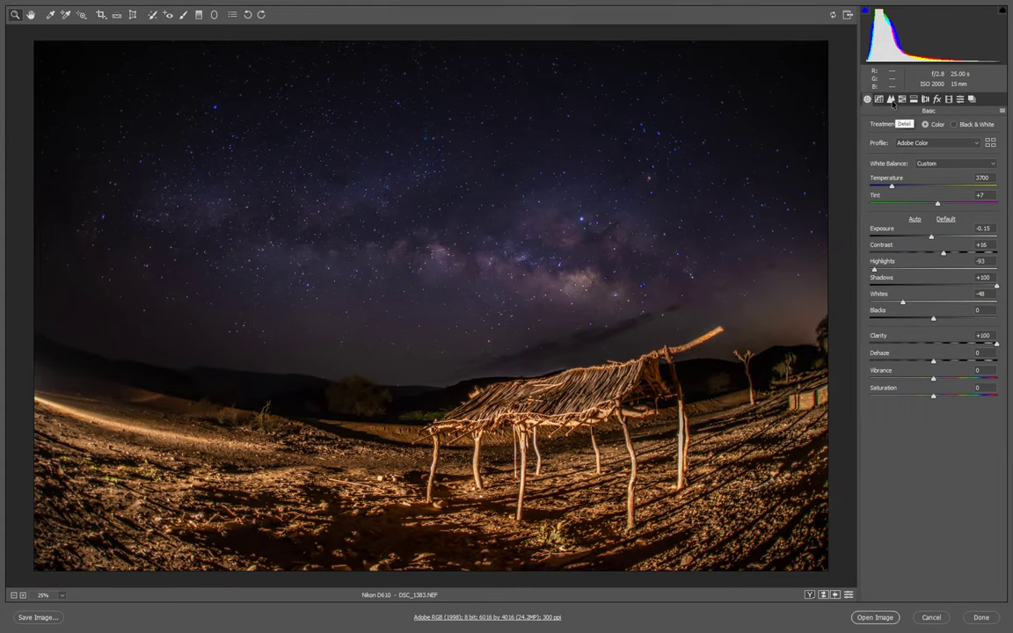
left_click(891, 99)
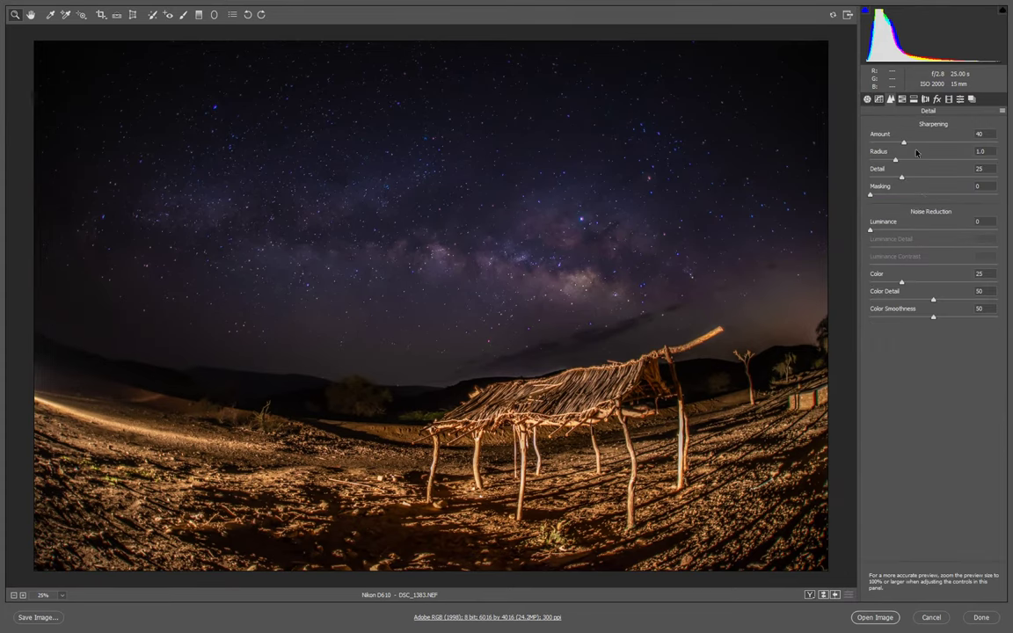
Step: Inspect the sky at 1600%, fit the photo back in view, and return to Basic
right_click(599, 269)
left_click(641, 314)
right_click(575, 256)
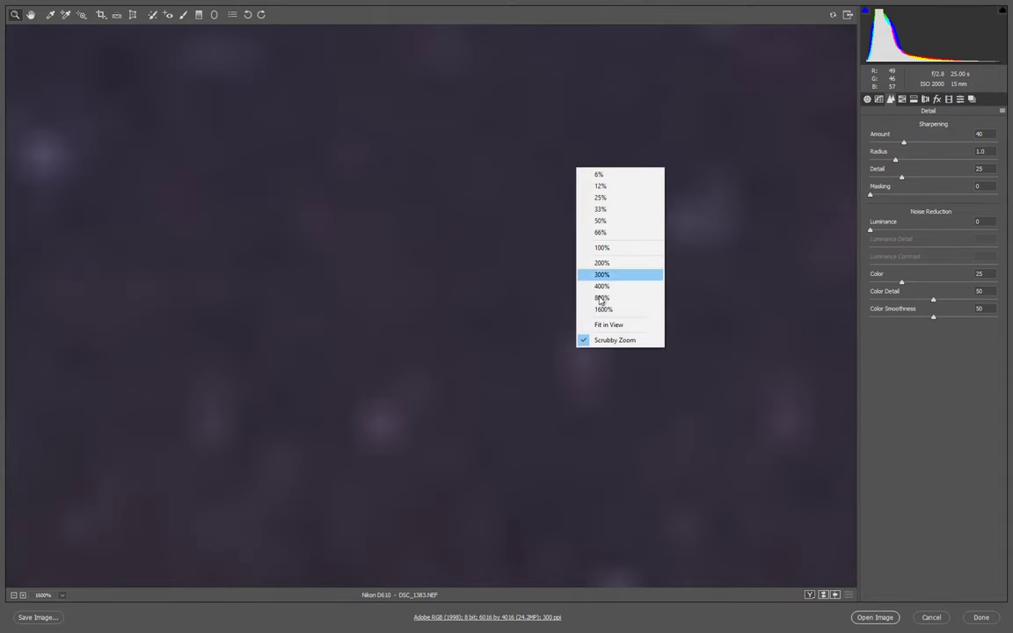
left_click(609, 324)
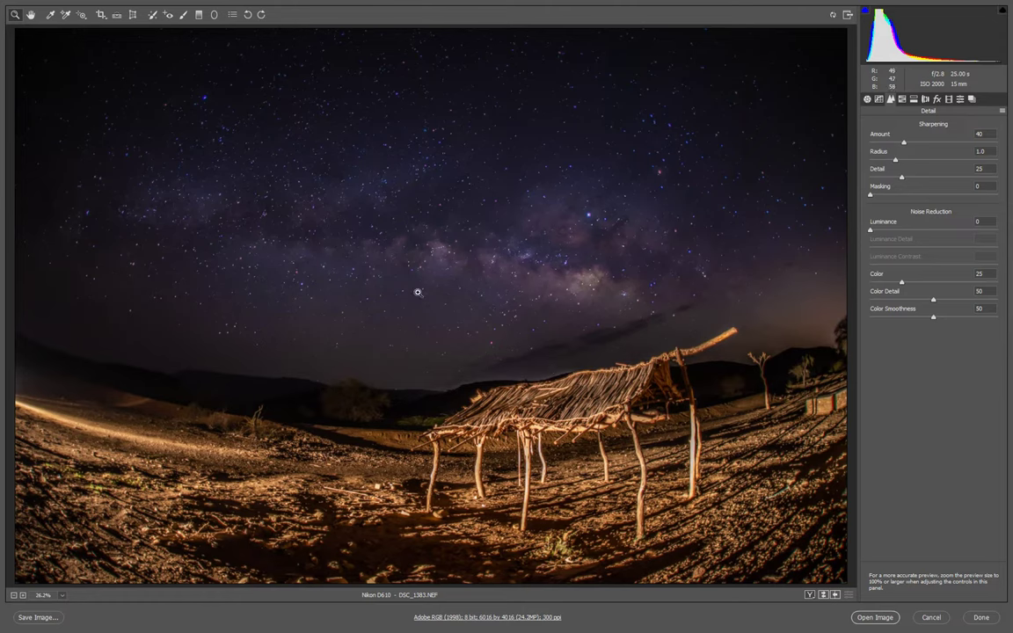
left_click(878, 99)
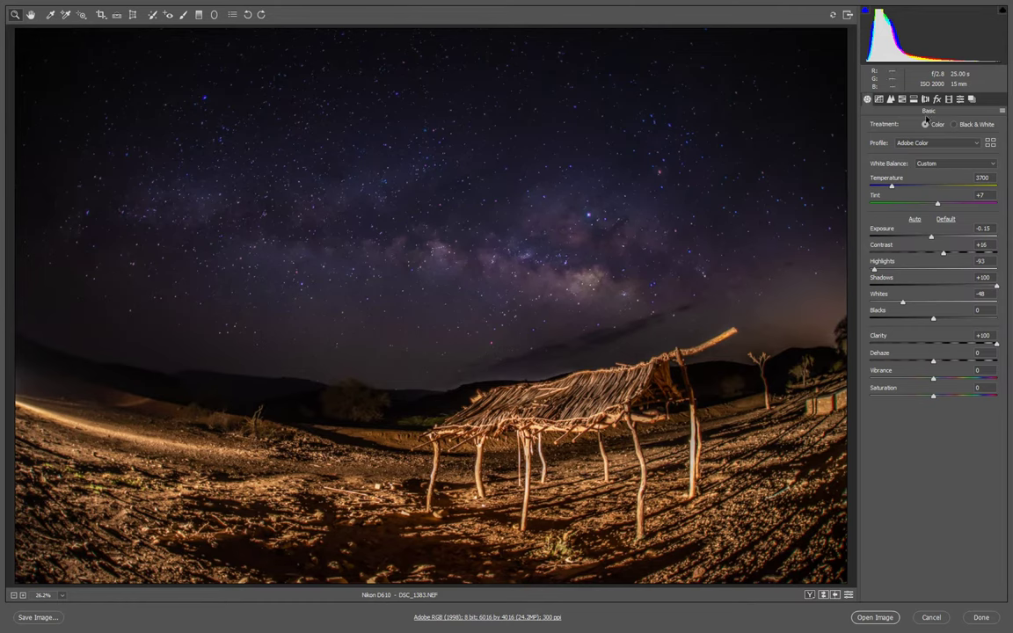
Step: Check detail at 66%, fit the photo back in view, then show Before/After side by side
right_click(614, 222)
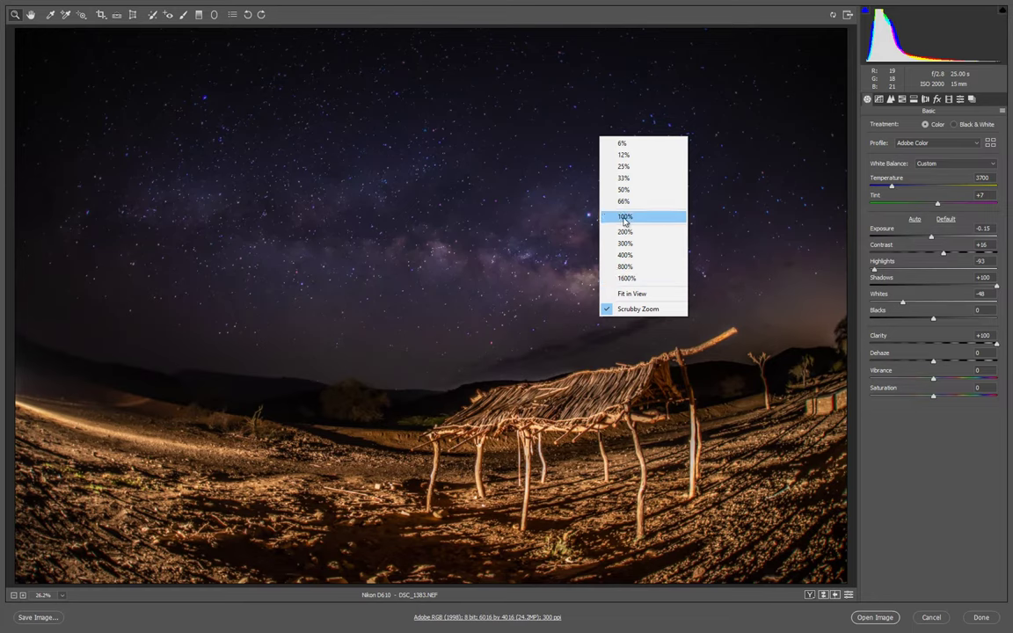
left_click(625, 200)
right_click(648, 248)
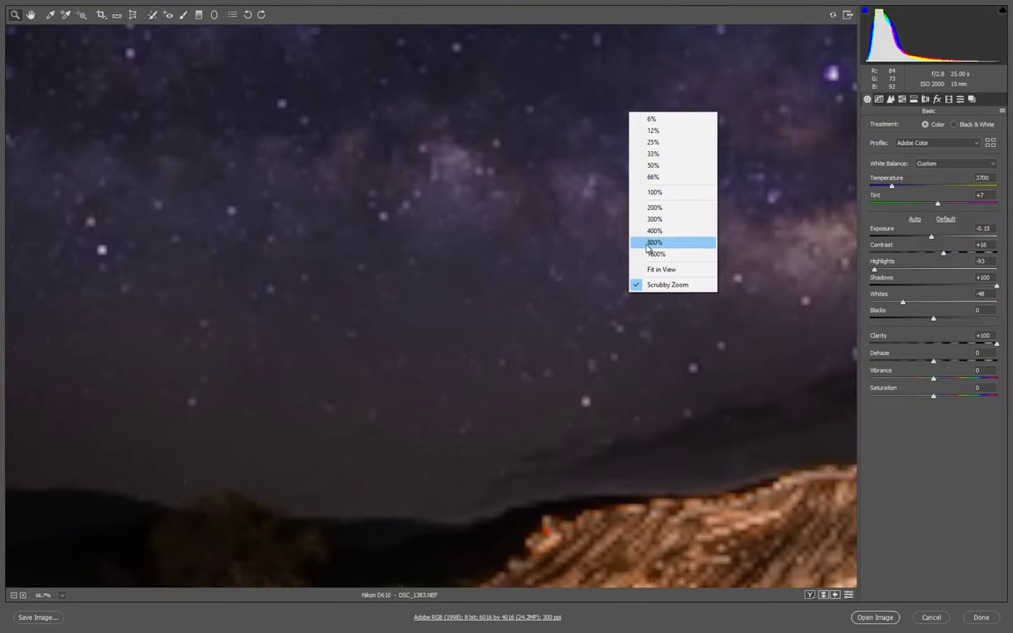
left_click(661, 269)
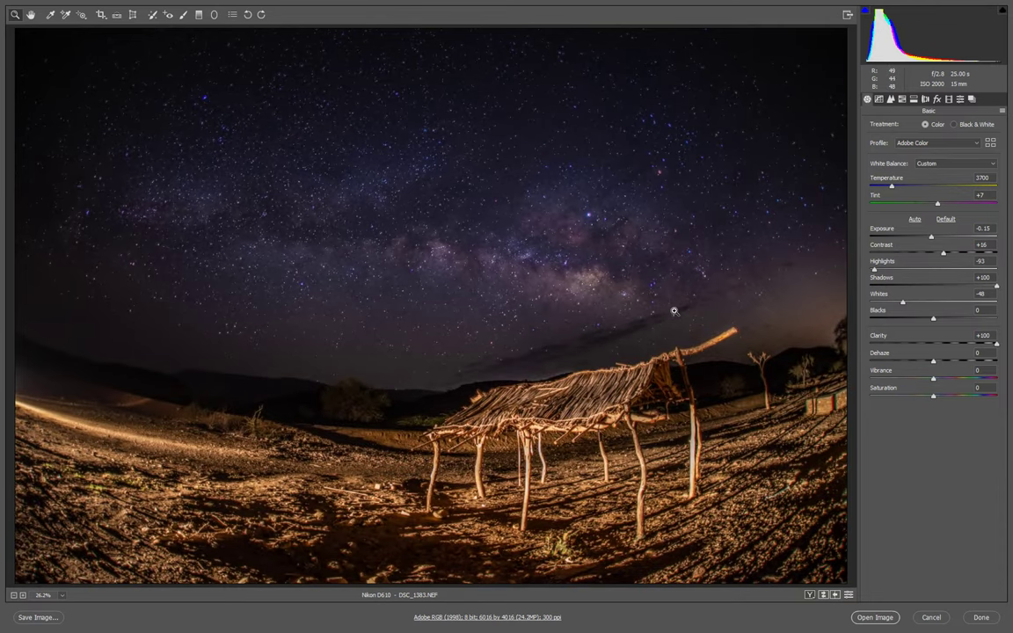
key("ctrl+minus")
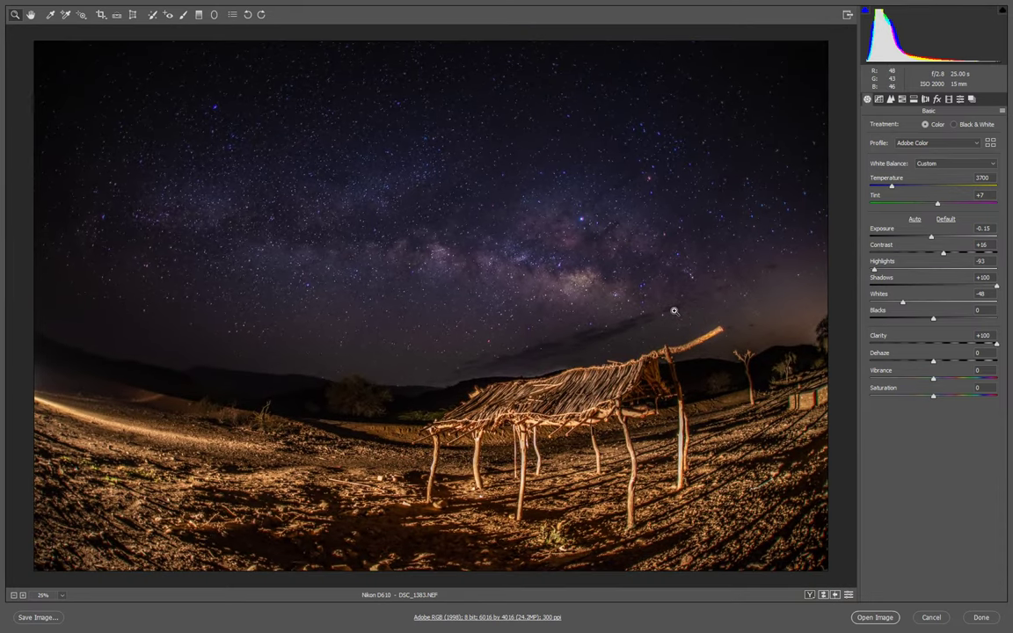
key("ctrl+0")
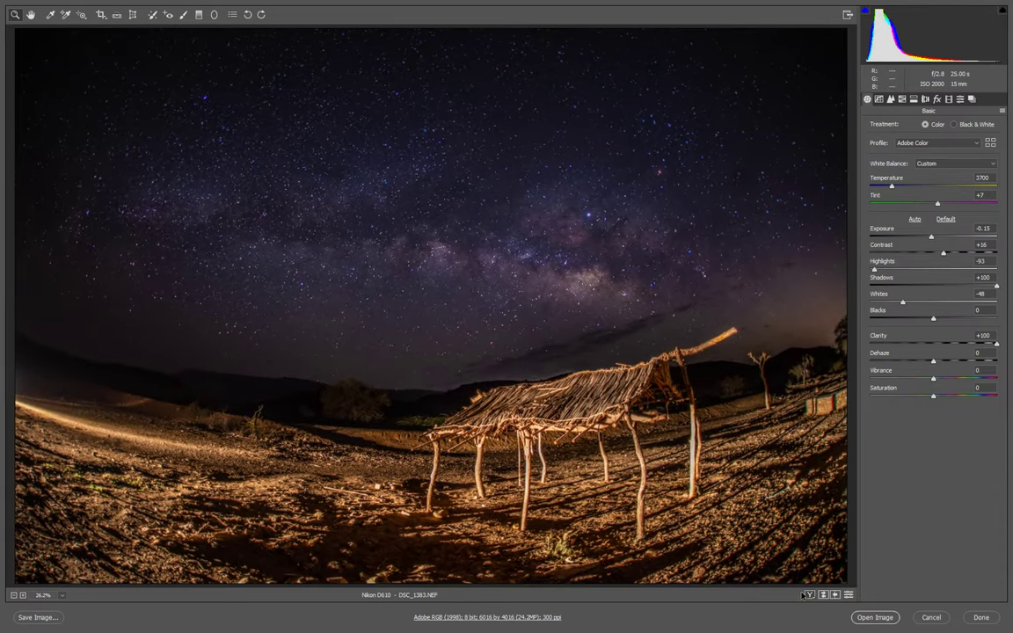
key("q")
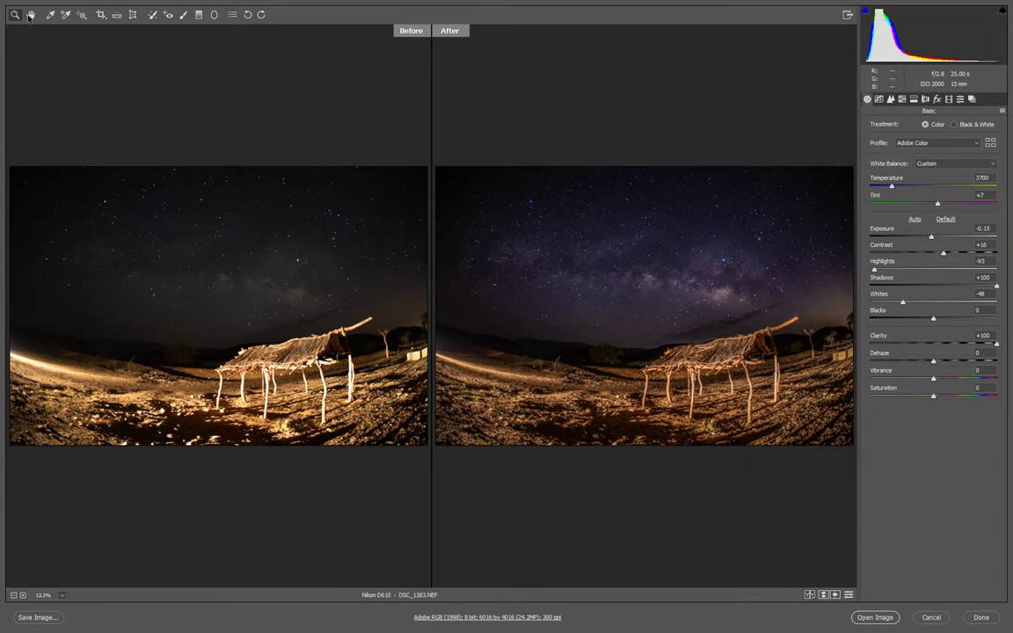
Step: Paint over the Milky Way band with an enlarged Adjustment Brush, viewing only the edited photo
left_click(183, 14)
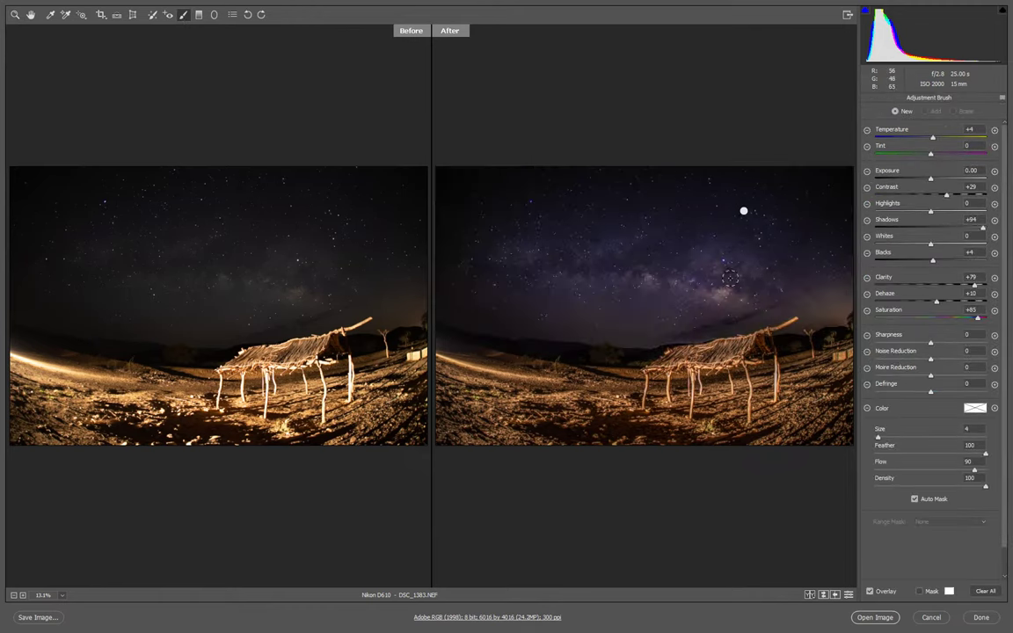
left_click(810, 595)
left_click(809, 596)
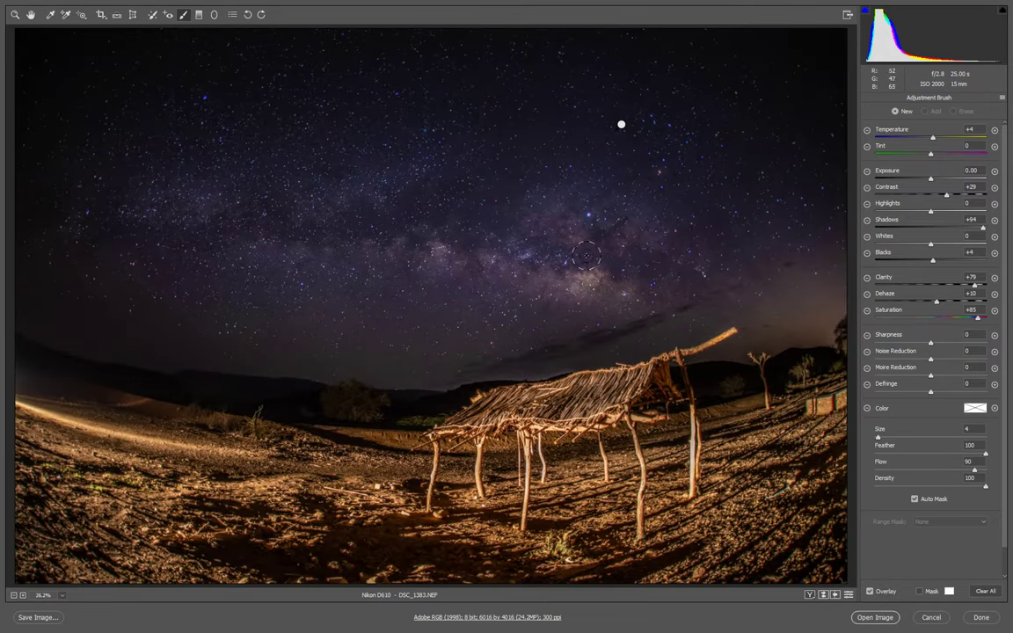
key("bracketright")
key("bracketright")
key("bracketright")
left_click_drag(620, 257, 655, 271)
key("bracketright")
key("bracketright")
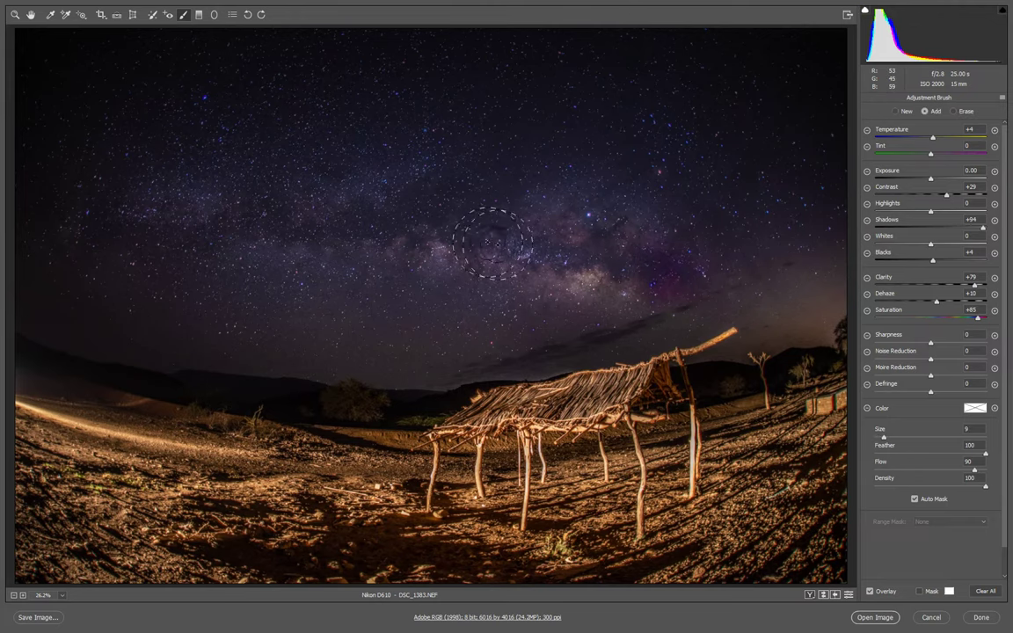
left_click_drag(492, 242, 409, 226)
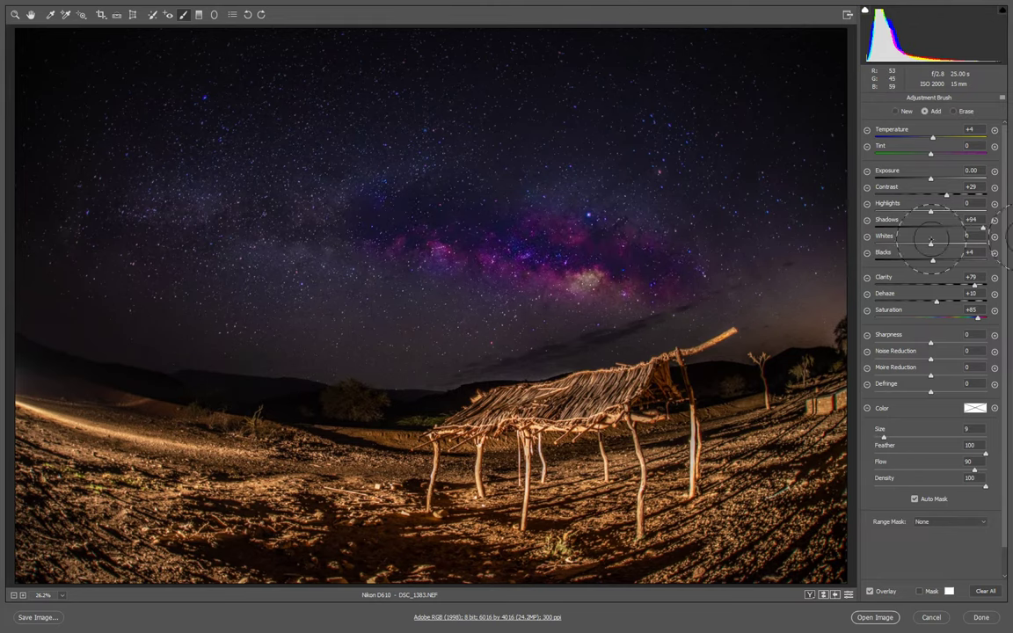
Step: Reset the brush's Contrast, Shadows, Clarity, Dehaze and Saturation to 0, keeping Blacks +4
left_click(970, 187)
type("0")
key("Return")
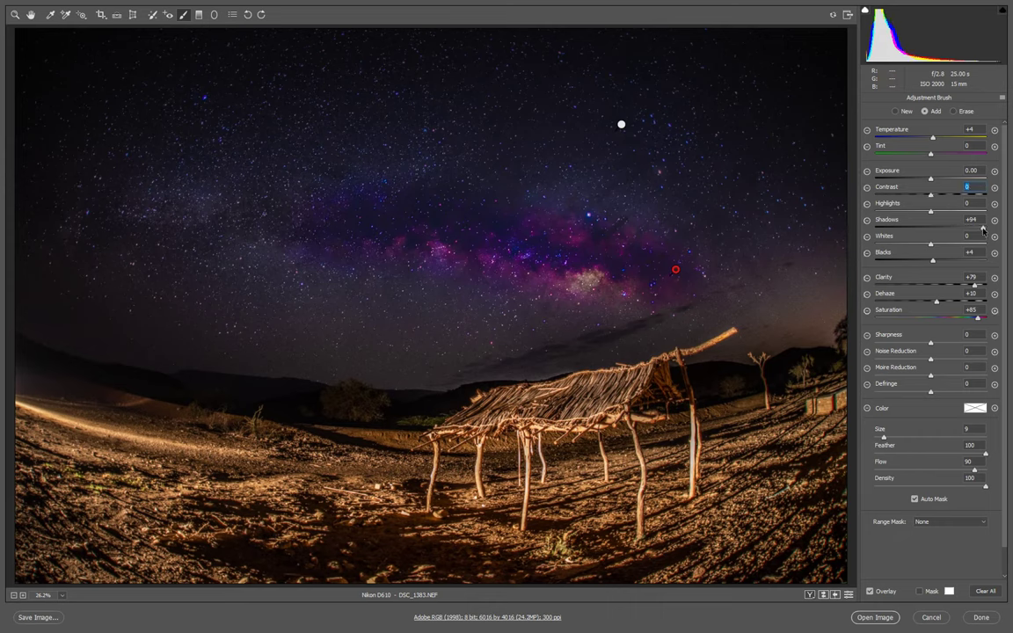
double_click(983, 229)
left_click(932, 139)
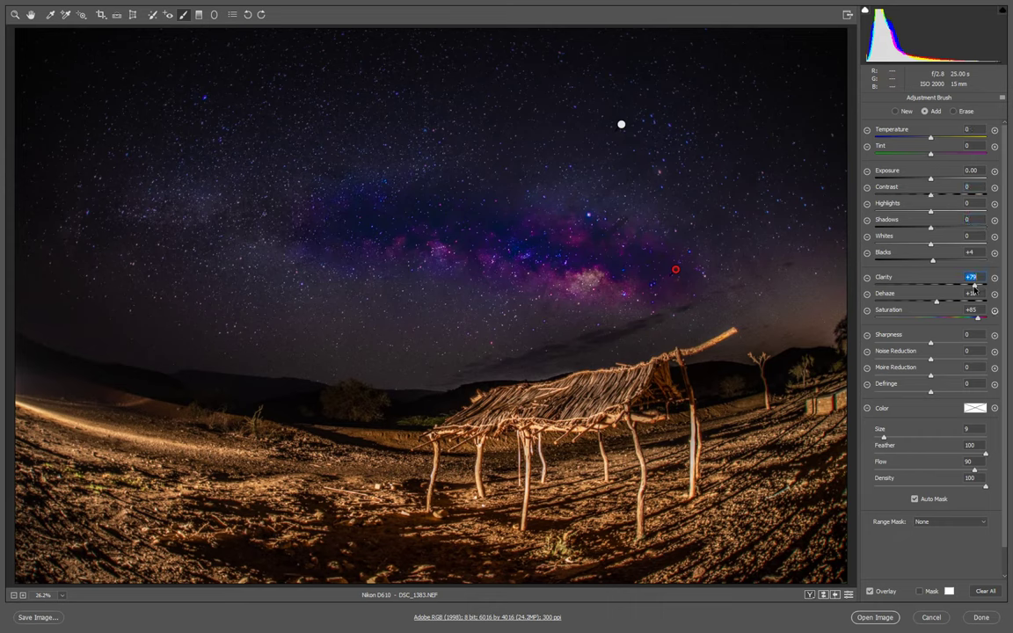
double_click(972, 285)
double_click(978, 317)
double_click(937, 301)
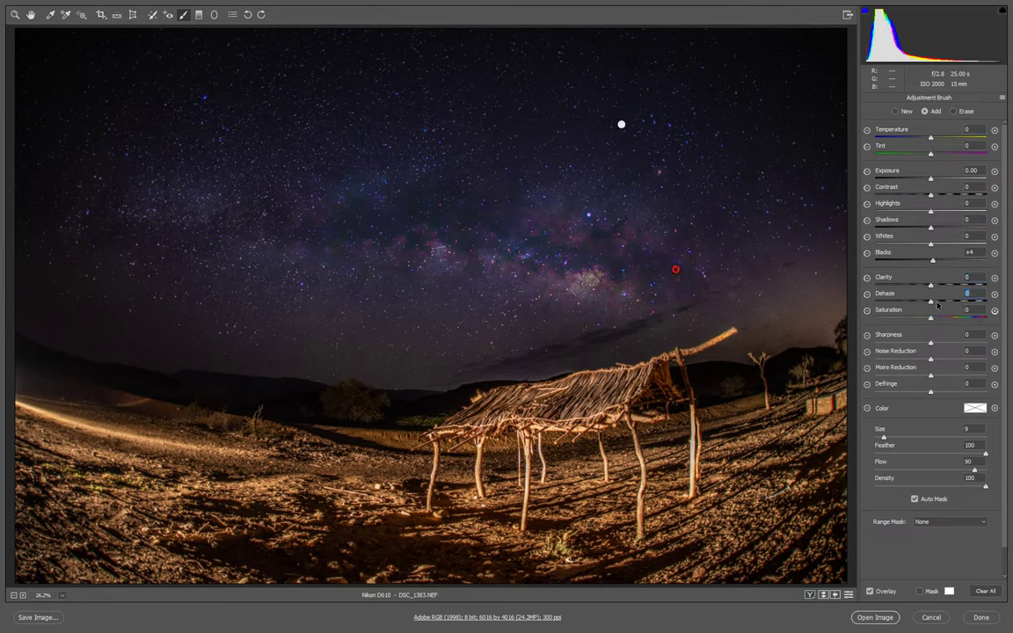
Step: Set the Milky Way brush to Clarity +92, Contrast +34, Highlights +29, Whites +59, then zoom out to review
left_click_drag(948, 287, 982, 287)
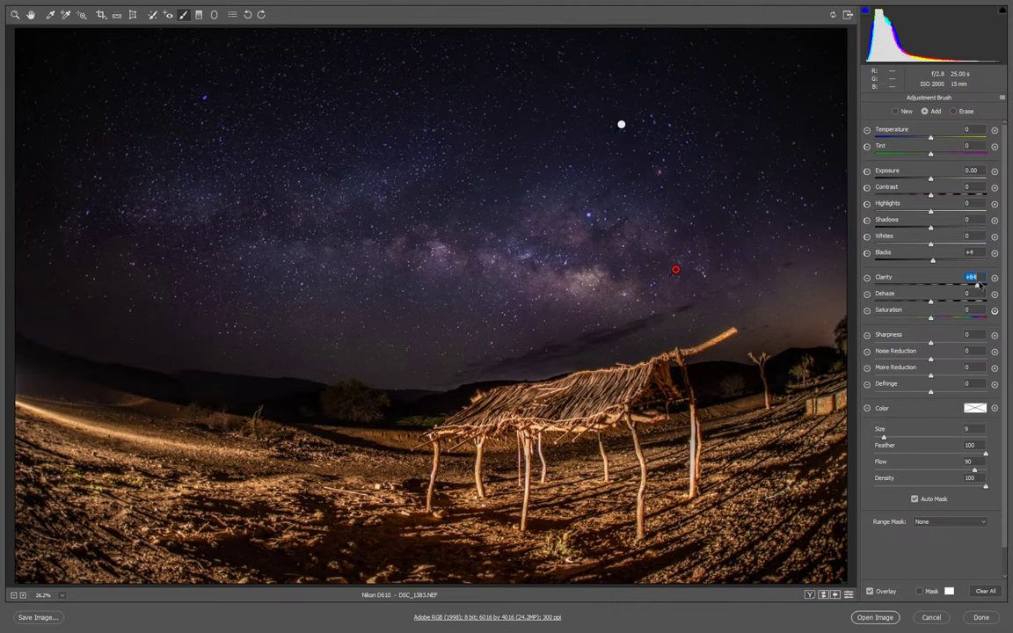
left_click_drag(931, 195, 946, 199)
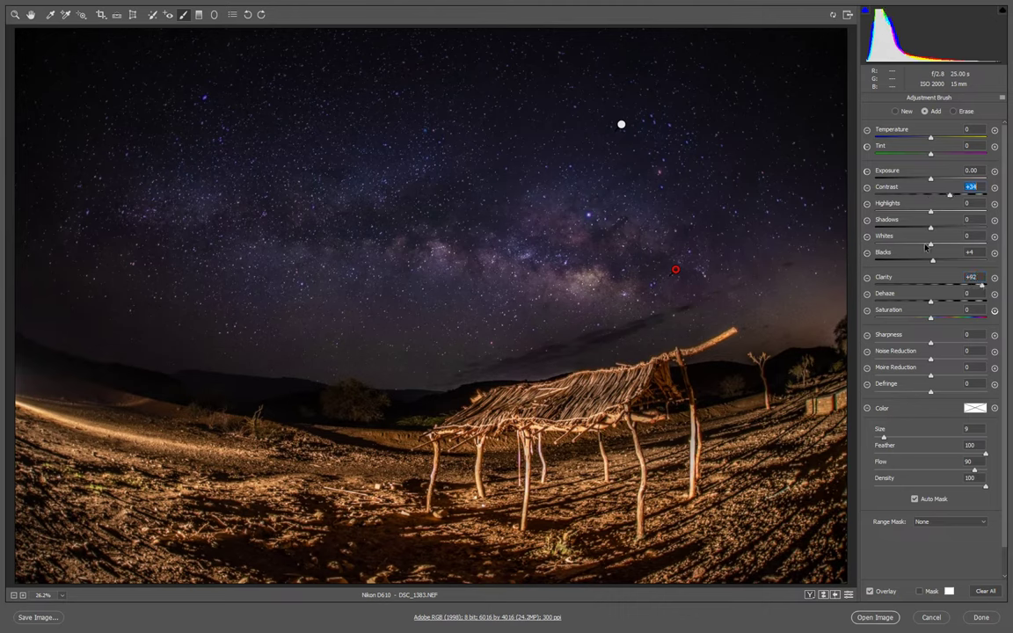
mouse_move(930, 242)
left_mouse_down()
mouse_move(964, 243)
mouse_move(948, 207)
left_mouse_up()
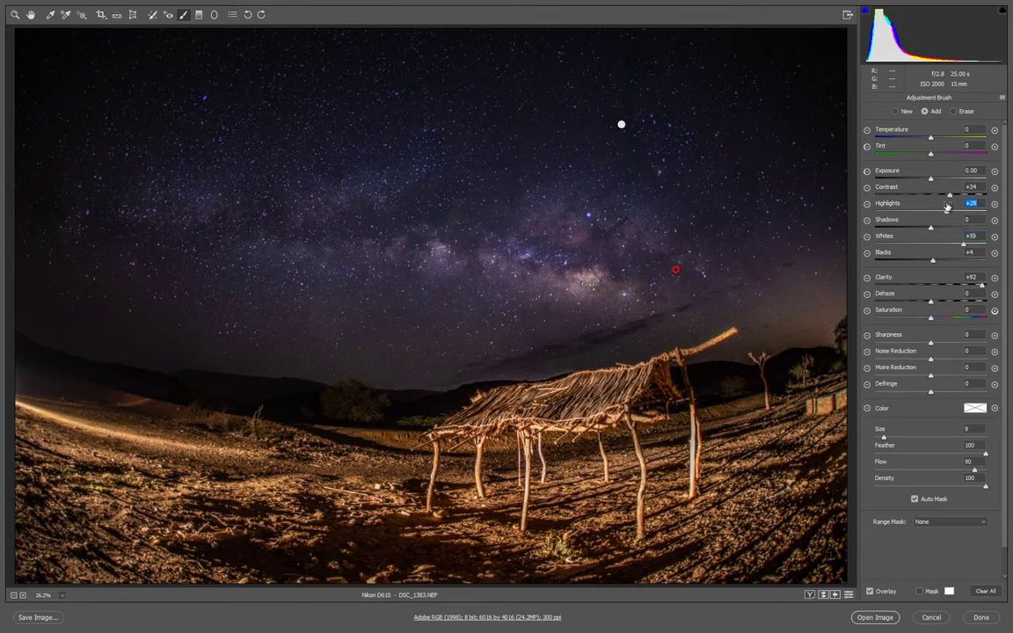
key("ctrl+minus")
key("ctrl+minus")
key("ctrl+minus")
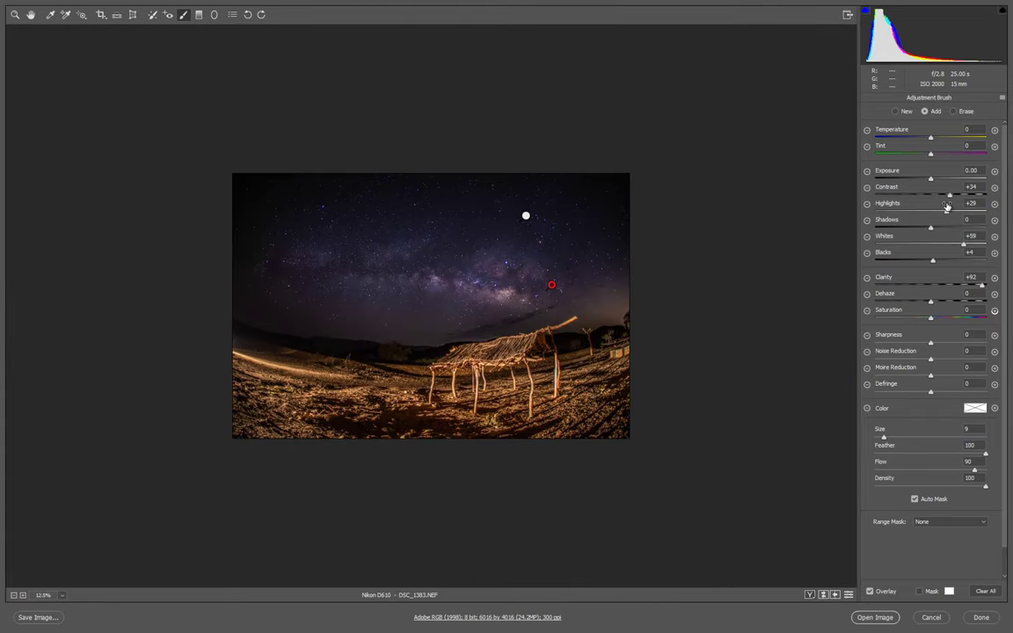
key("ctrl+0")
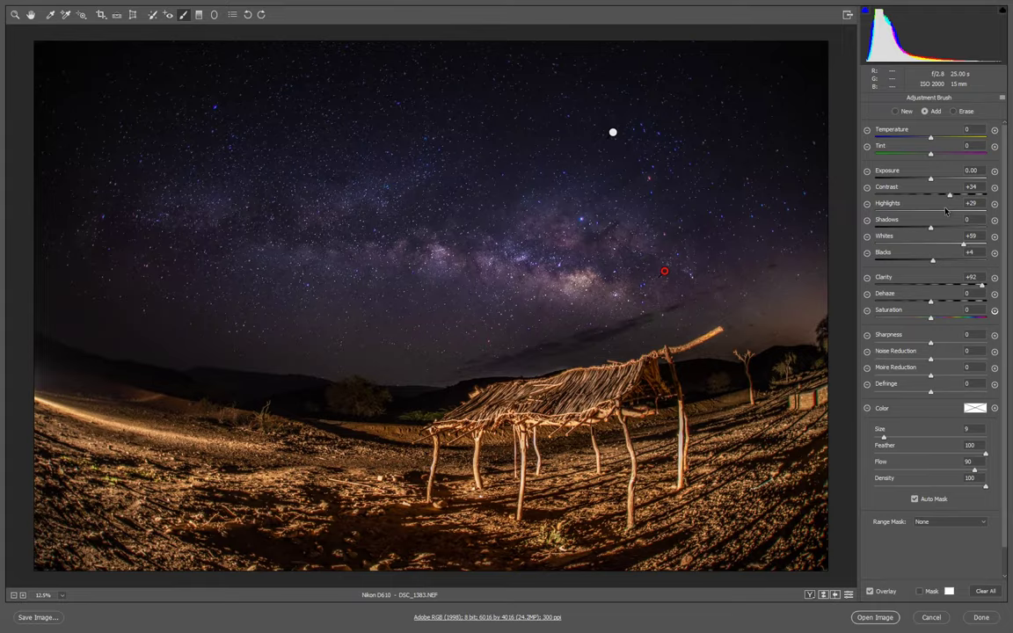
key("ctrl+minus")
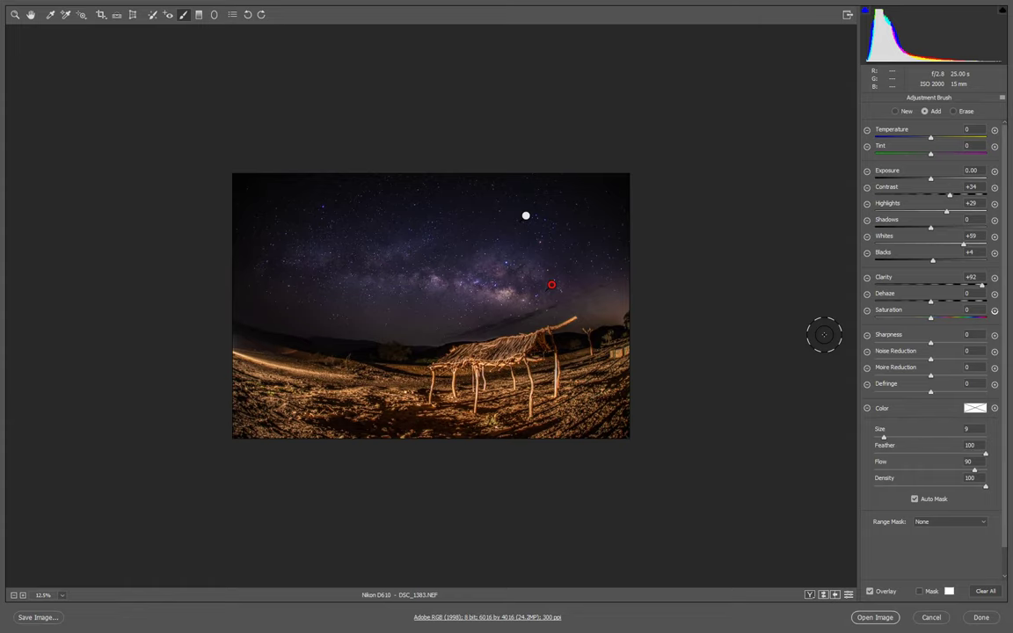
Step: Open the edited DSC_1383.NEF in Photoshop and zoom the document out to 16.7%
left_click(876, 618)
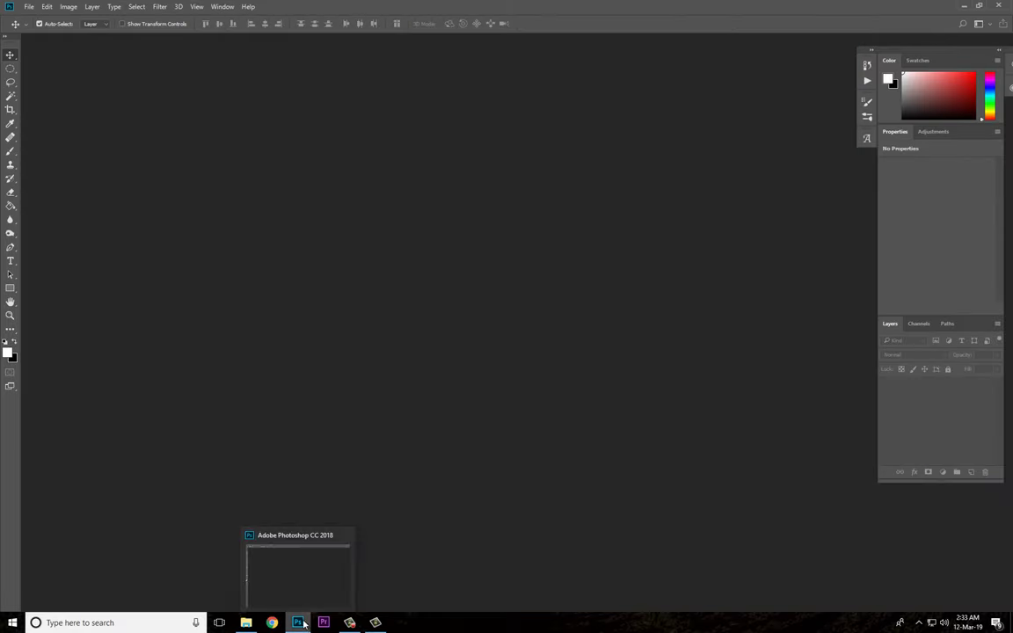
left_click(239, 627)
scroll(462, 163, "up", 2)
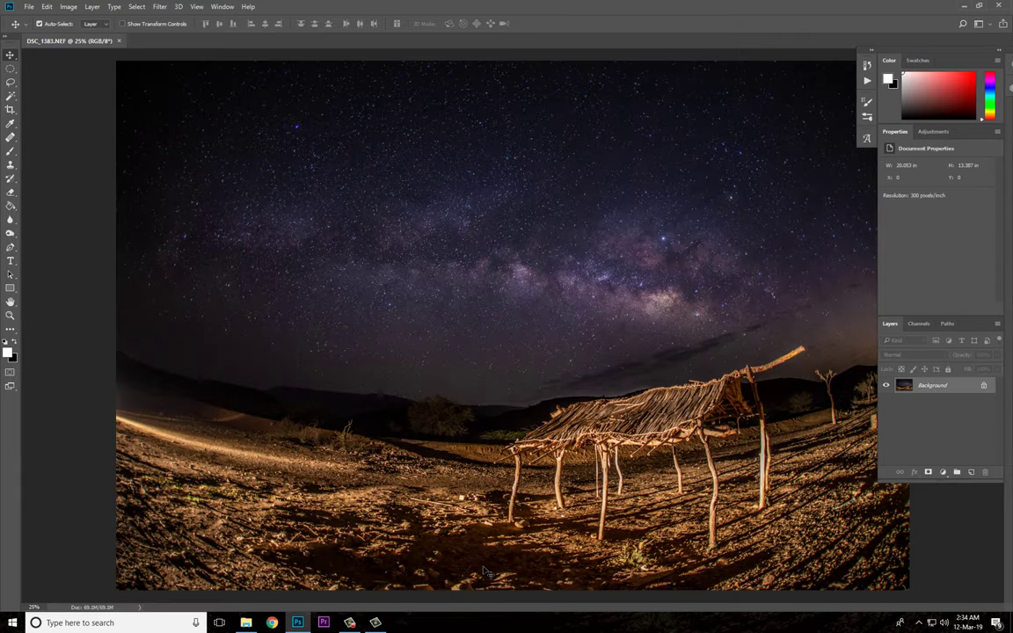
key("ctrl+minus")
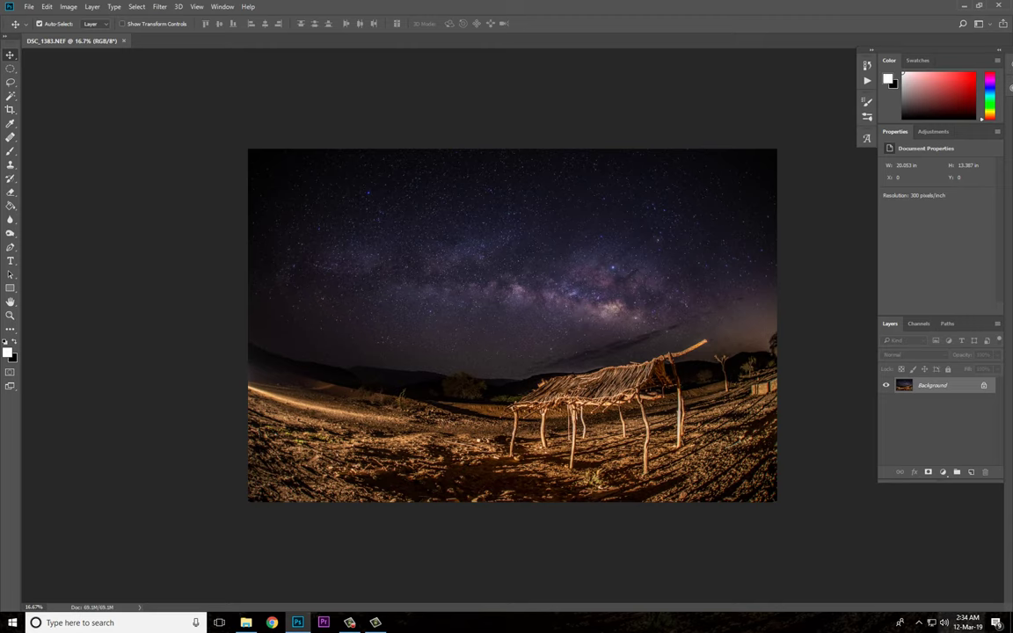
left_click(375, 623)
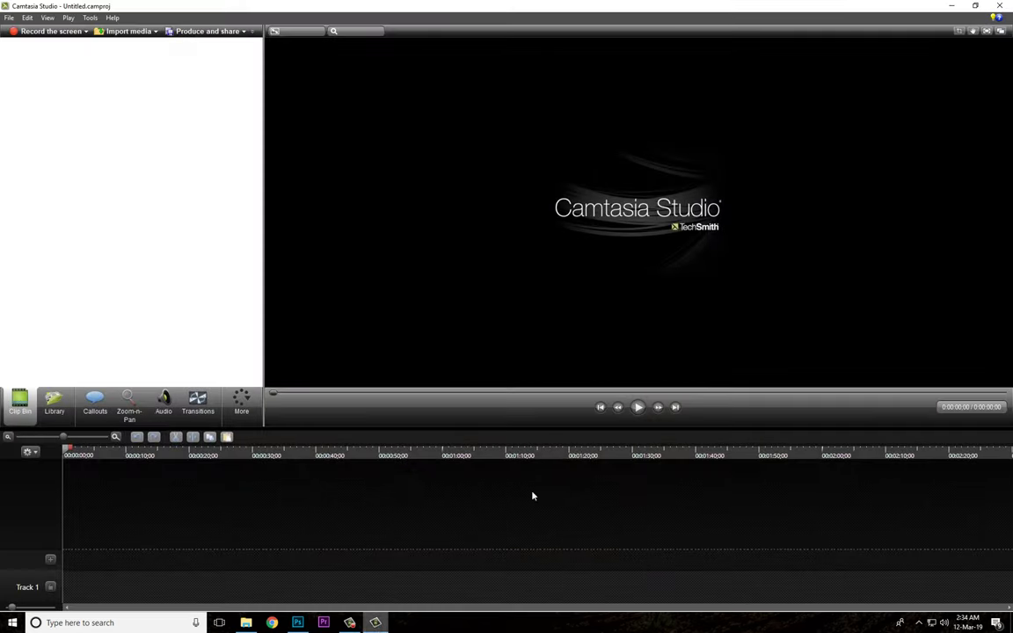
Step: Hide Camtasia Studio and bring up the screen recorder controls over Photoshop
left_click(958, 5)
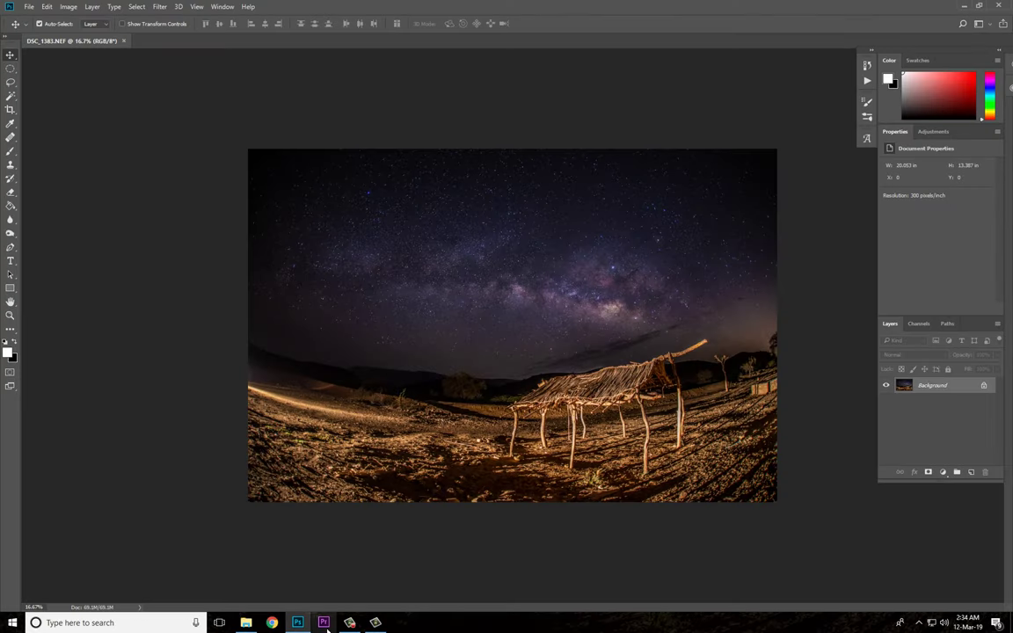
left_click(350, 623)
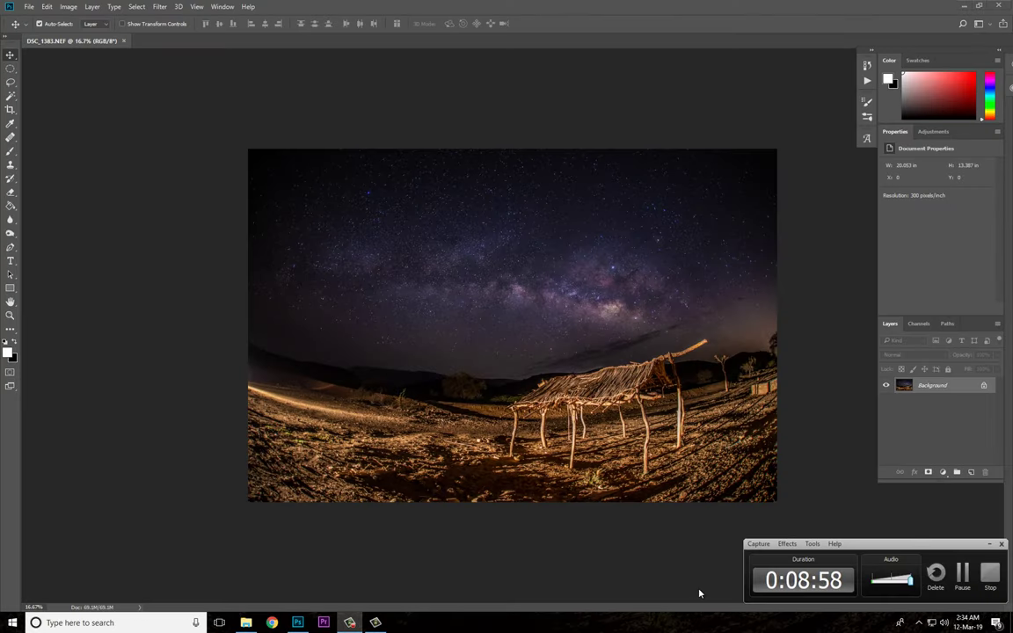